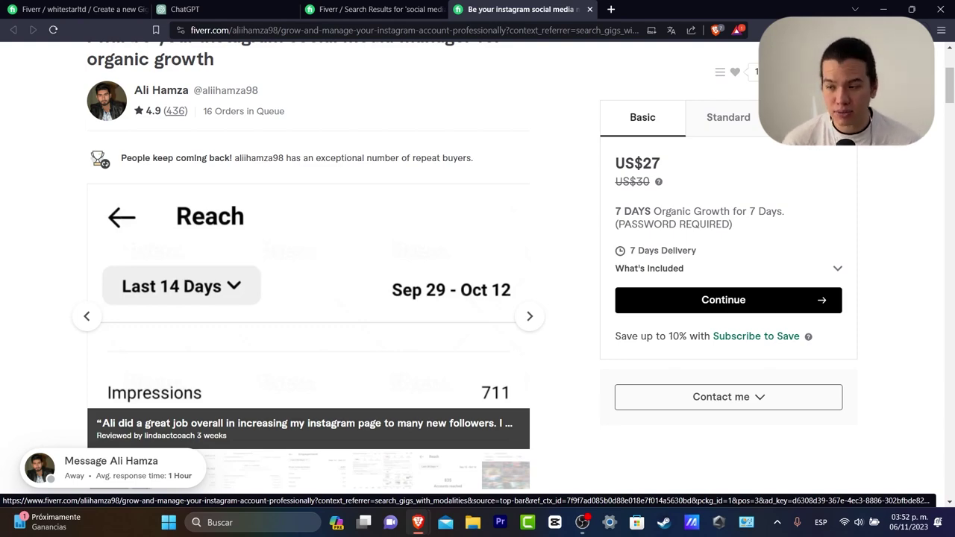
Copy the title block of the competitor's Instagram management gig and paste it into a new ChatGPT message.
{"action": "key", "text": "ctrl+shift+Tab"}
{"action": "left_click_drag", "start_coordinate": [537, 371], "coordinate": [478, 341]}
{"action": "key", "text": "ctrl+shift+Tab"}
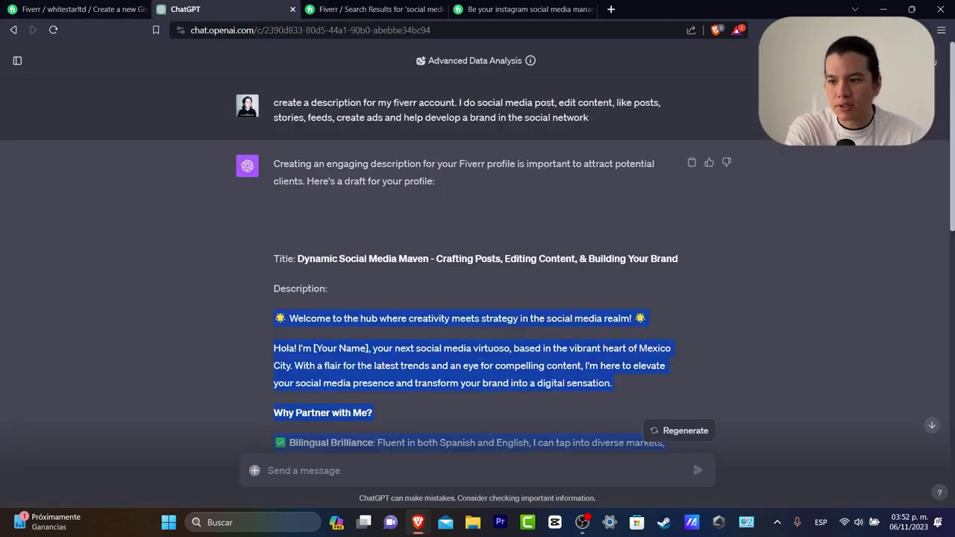
{"action": "scroll", "coordinate": [478, 261], "scroll_direction": "down", "scroll_amount": 10}
{"action": "left_click", "coordinate": [478, 471]}
{"action": "key", "text": "ctrl+v"}
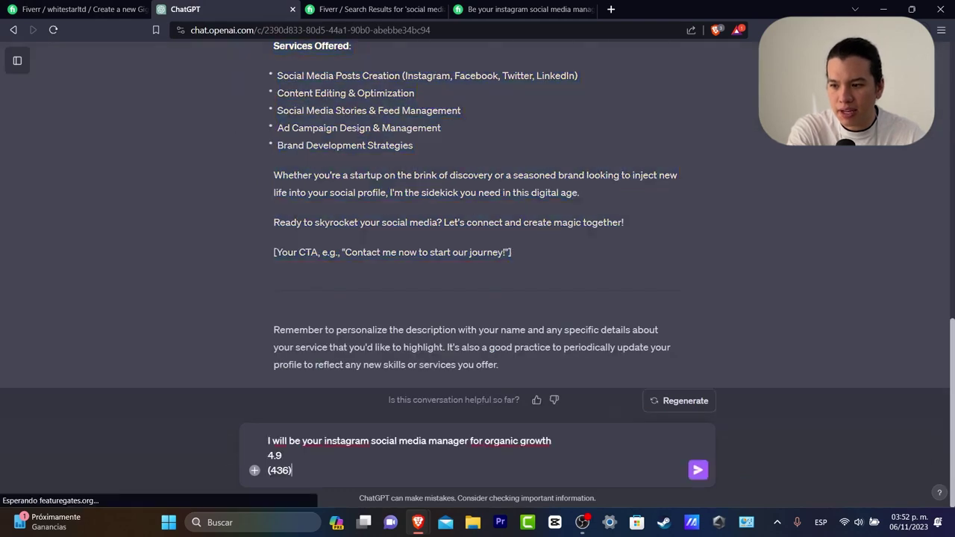
Remove the rating and review-count lines from the message, keeping only the gig title.
{"action": "key", "text": "shift+Up"}
{"action": "key", "text": "BackSpace"}
{"action": "key", "text": "BackSpace"}
{"action": "key", "text": "BackSpace"}
{"action": "key", "text": "BackSpace"}
{"action": "key", "text": "Up"}
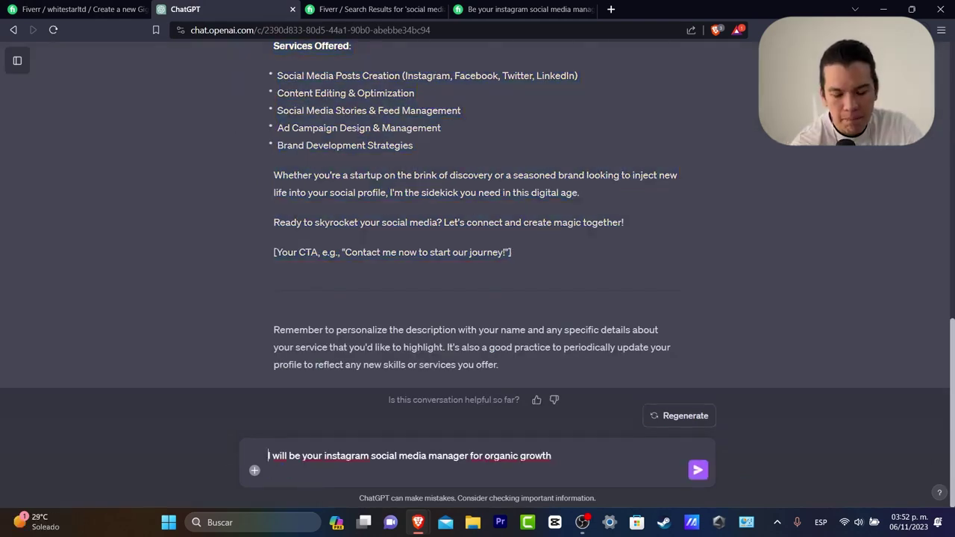
Insert "came up with ideas that look more stronge" before the gig title and send the prompt.
{"action": "type", "text": "came up w"}
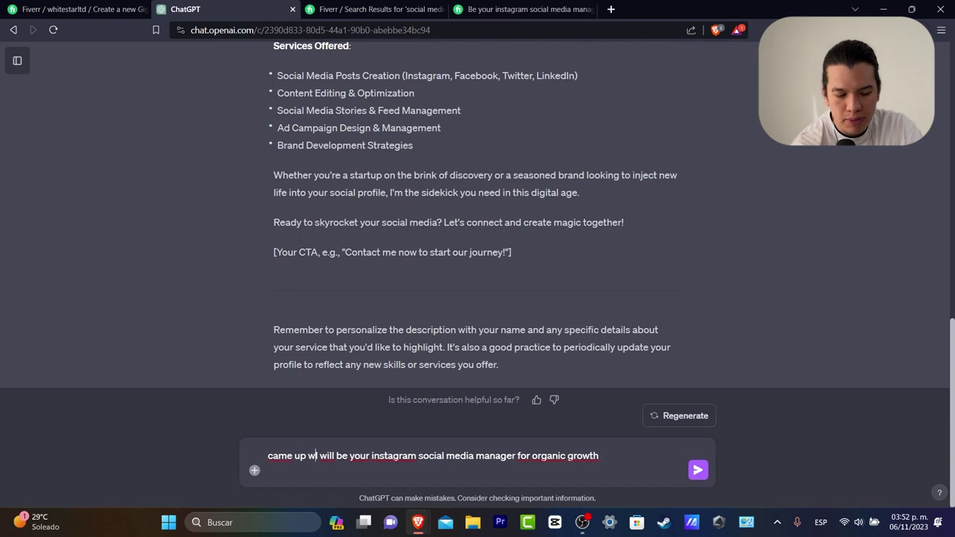
{"action": "type", "text": "ith ideas that "}
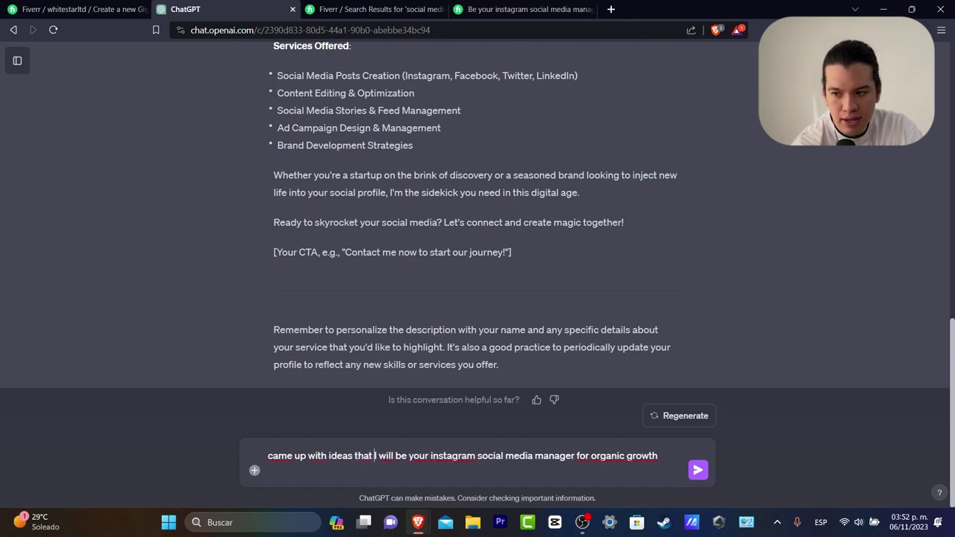
{"action": "type", "text": "look more st"}
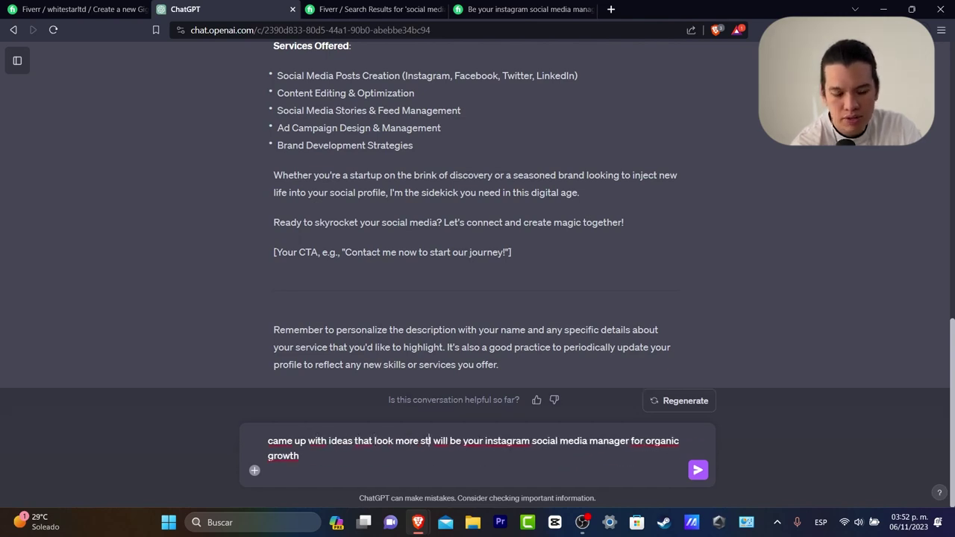
{"action": "type", "text": "ronge"}
{"action": "key", "text": "Return"}
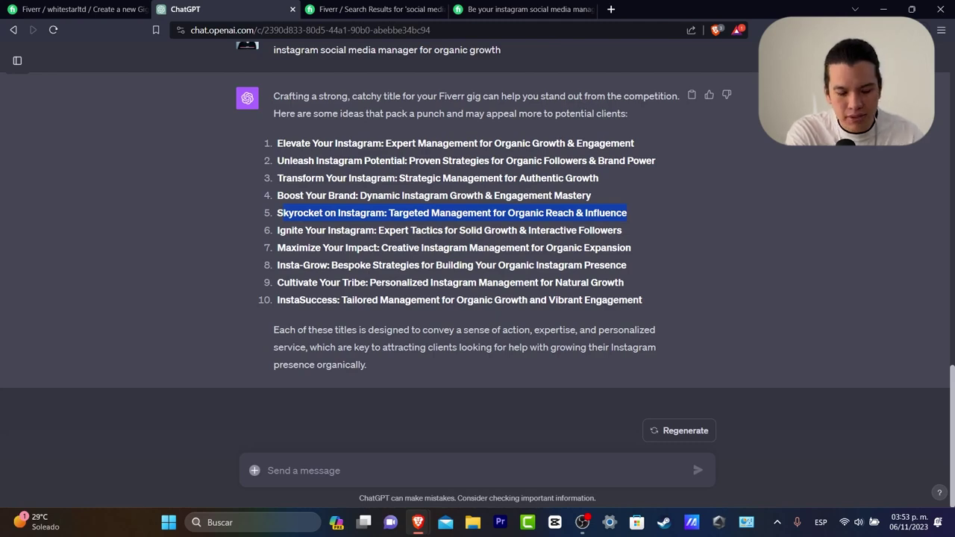
Paste the copied ChatGPT title idea as the title of the new Fiverr gig and select its positive keywords field.
{"action": "left_click", "coordinate": [75, 9]}
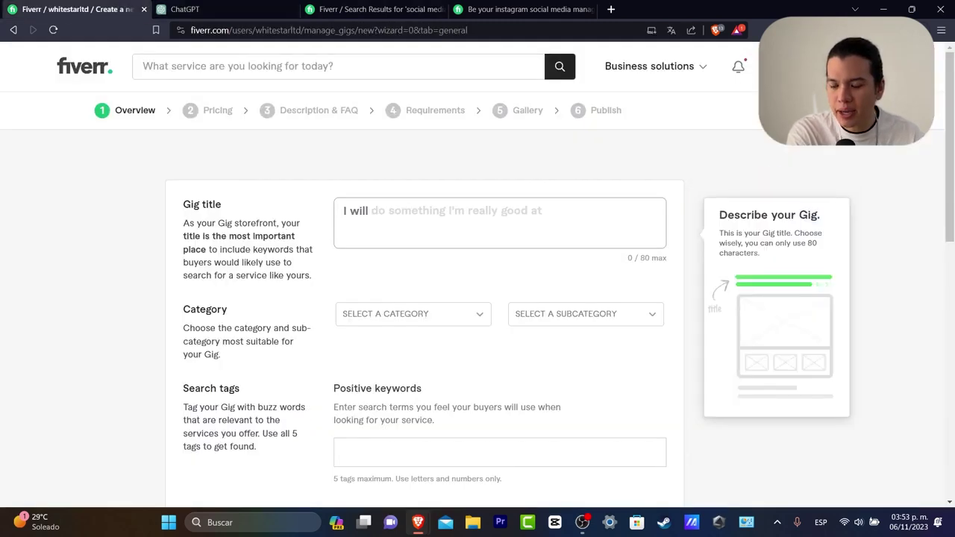
{"action": "key", "text": "ctrl+v"}
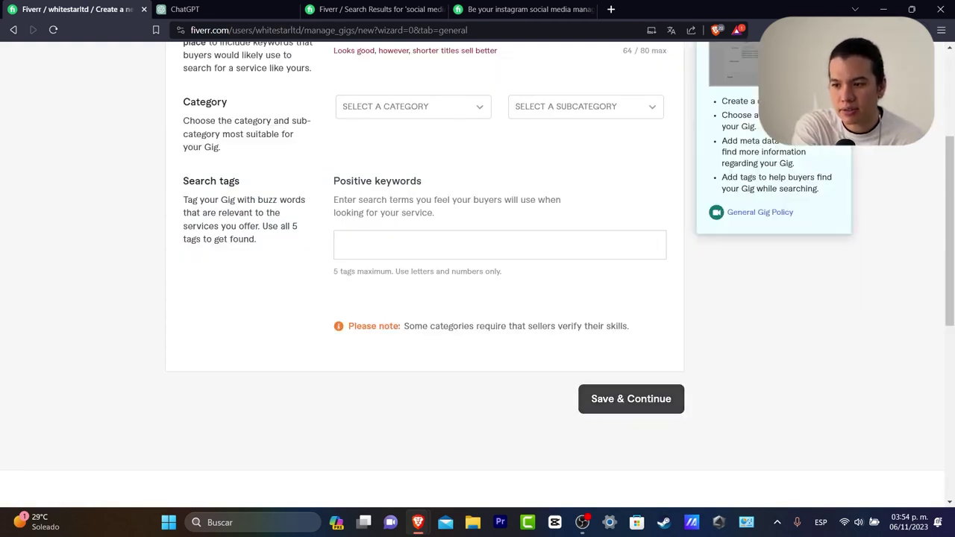
{"action": "left_click", "coordinate": [500, 244]}
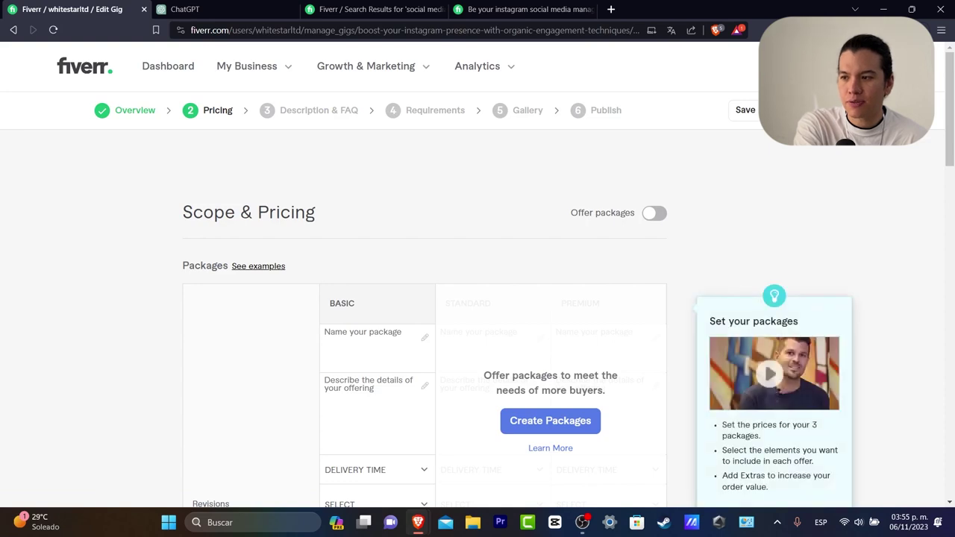
Enable three packages for the gig and name them STARTER, INFLUENCER and AGENCY.
{"action": "left_click", "coordinate": [550, 421]}
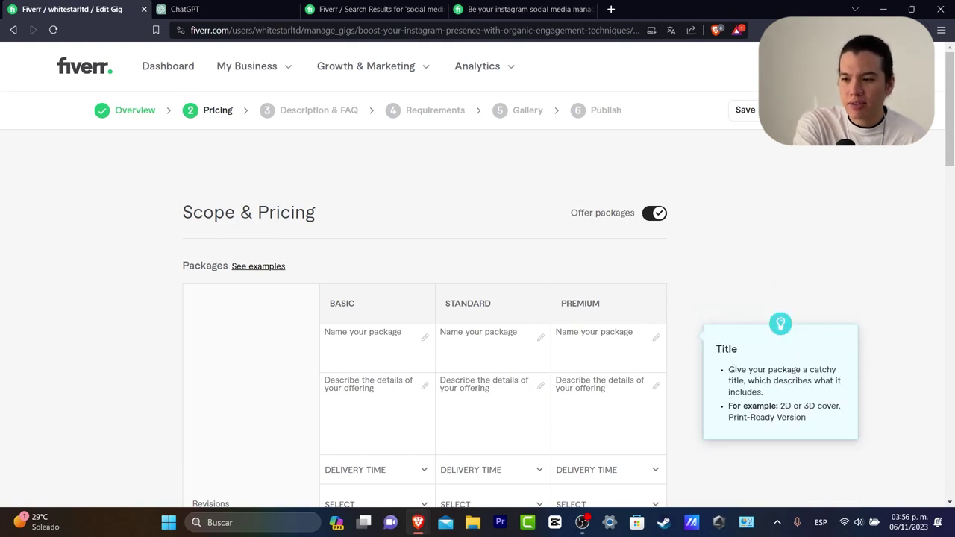
{"action": "scroll", "coordinate": [606, 338], "scroll_direction": "down", "scroll_amount": 3}
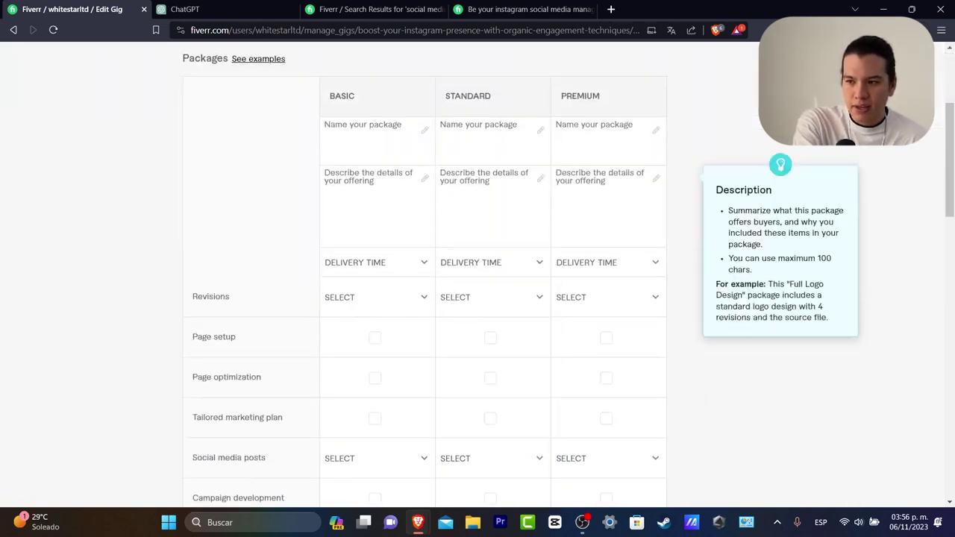
{"action": "left_click", "coordinate": [366, 130]}
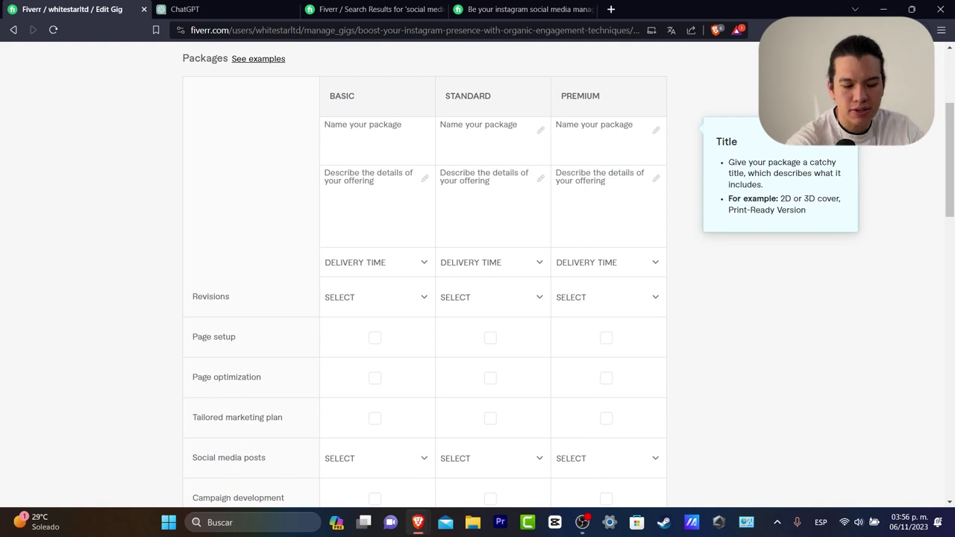
{"action": "type", "text": "STARTER"}
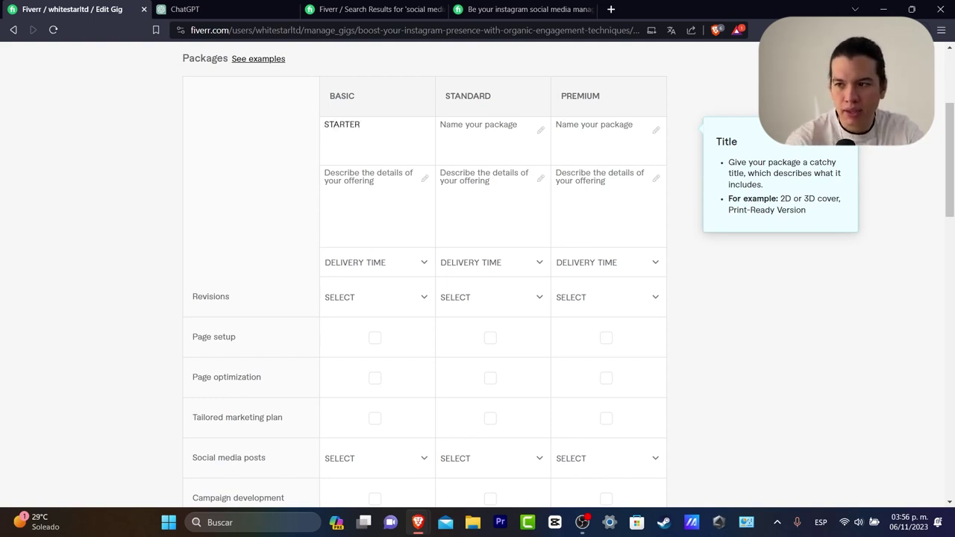
{"action": "key", "text": "Tab"}
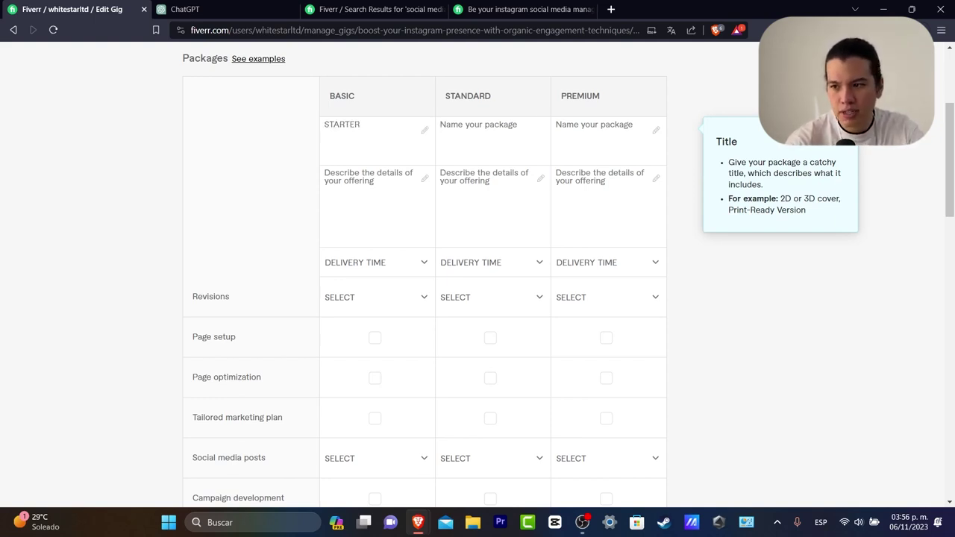
{"action": "type", "text": "INFLUENCER"}
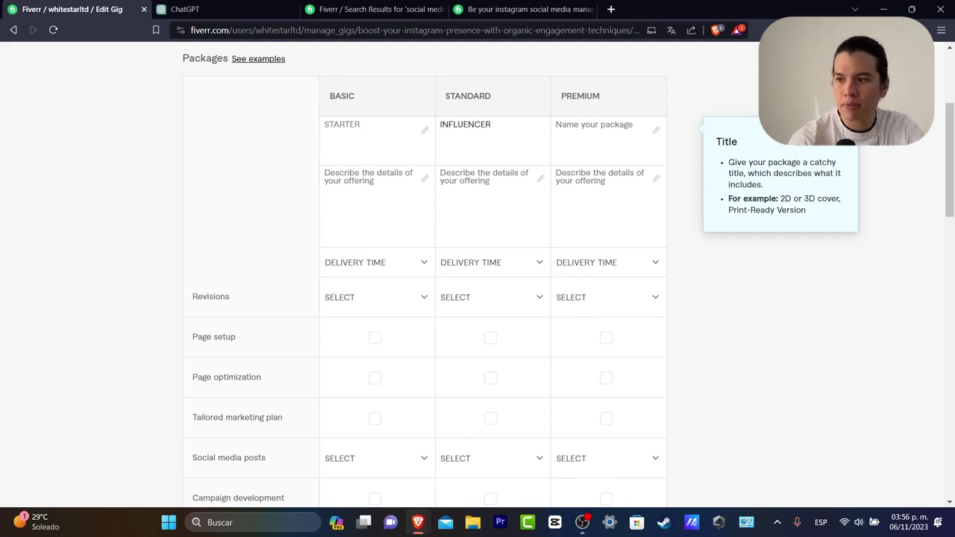
{"action": "key", "text": "Tab"}
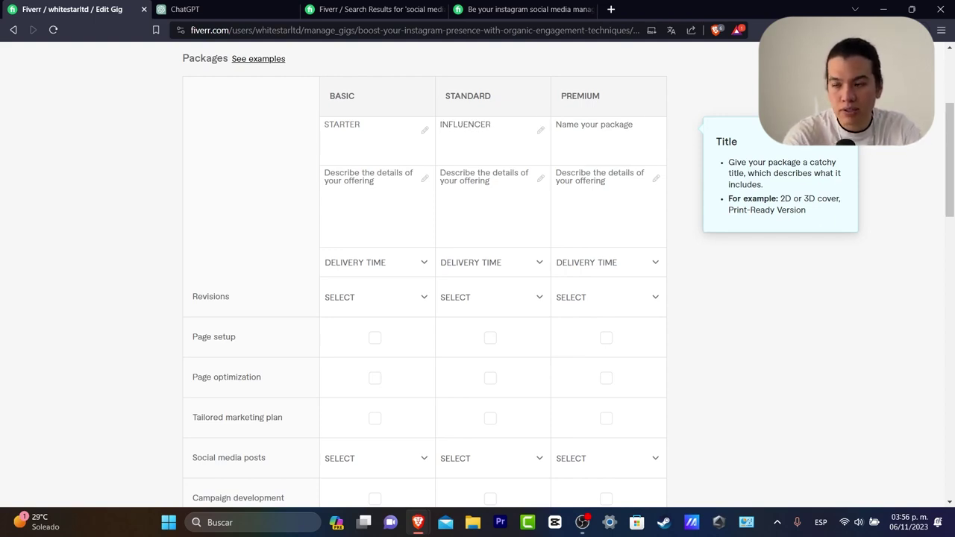
{"action": "type", "text": "AGENCY"}
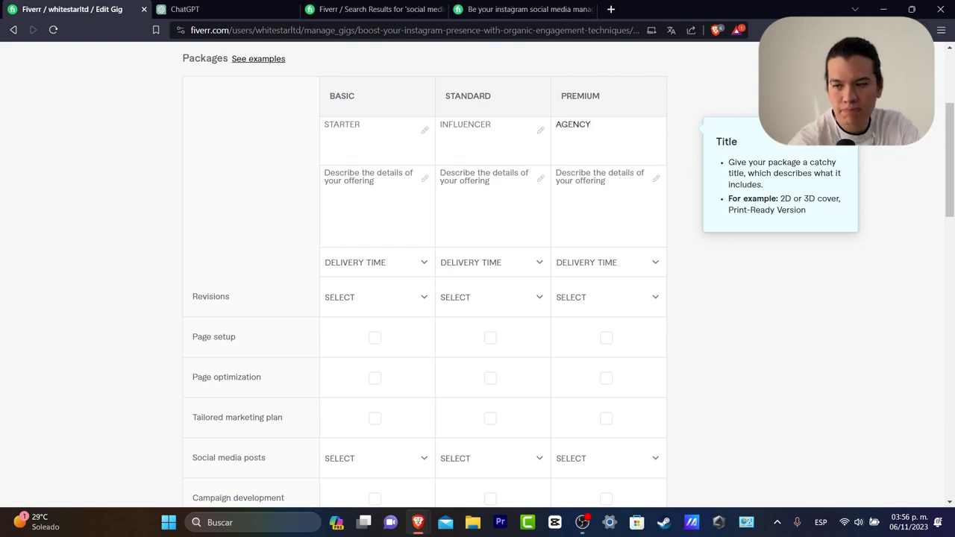
{"action": "key", "text": "Tab"}
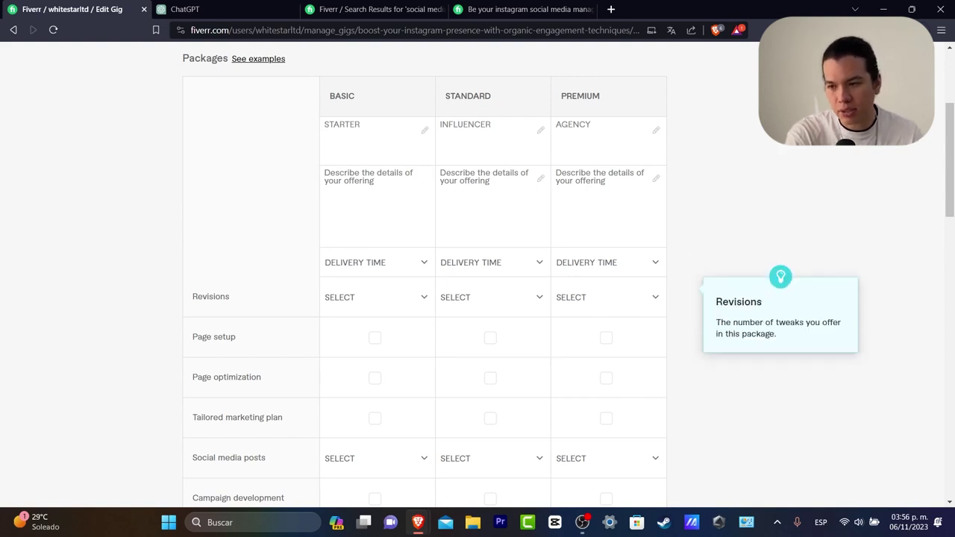
Examine the packages' delivery time, revisions, included services and price rows, and the extra services on offer.
{"action": "left_click", "coordinate": [376, 263]}
{"action": "left_click", "coordinate": [376, 263]}
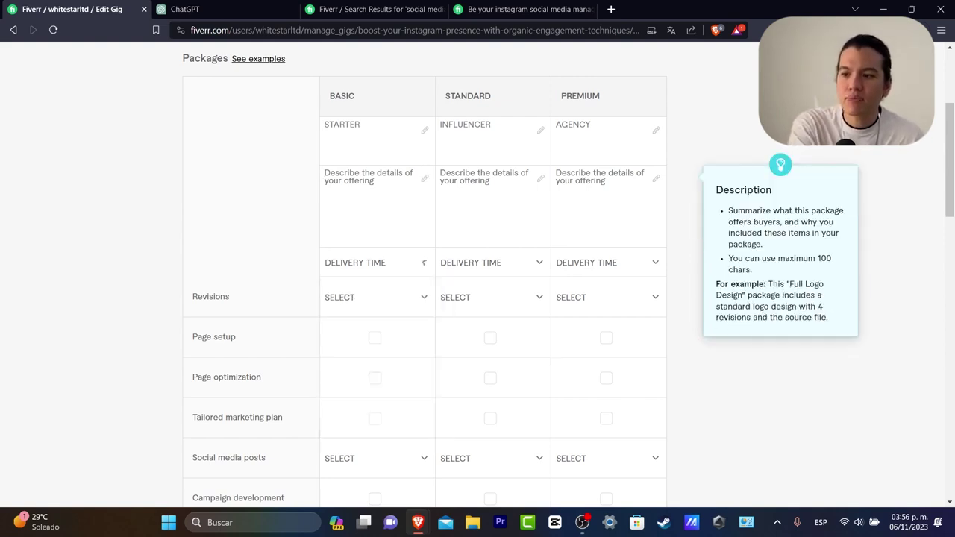
{"action": "key", "text": "Tab"}
{"action": "key", "text": "Tab"}
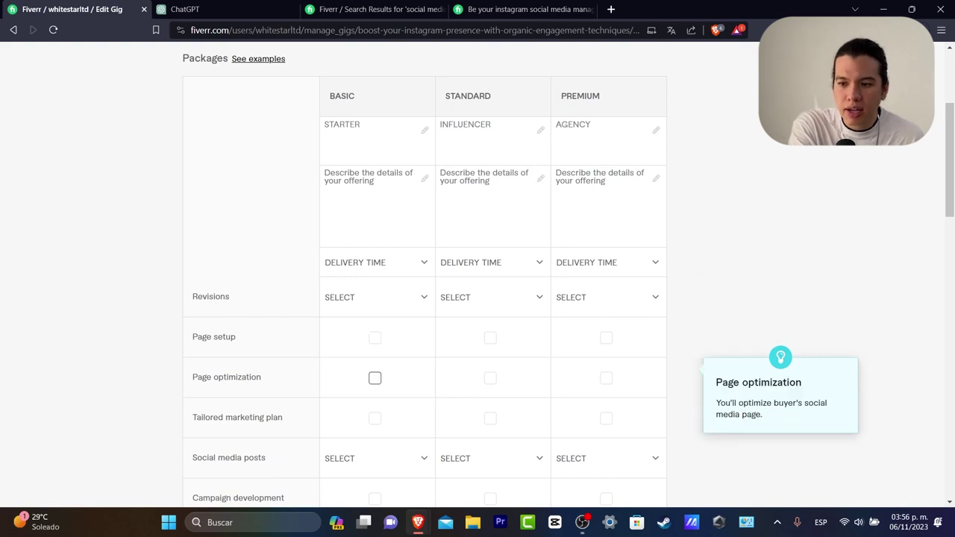
{"action": "scroll", "coordinate": [424, 299], "scroll_direction": "down", "scroll_amount": 3}
{"action": "key", "text": "shift+Tab"}
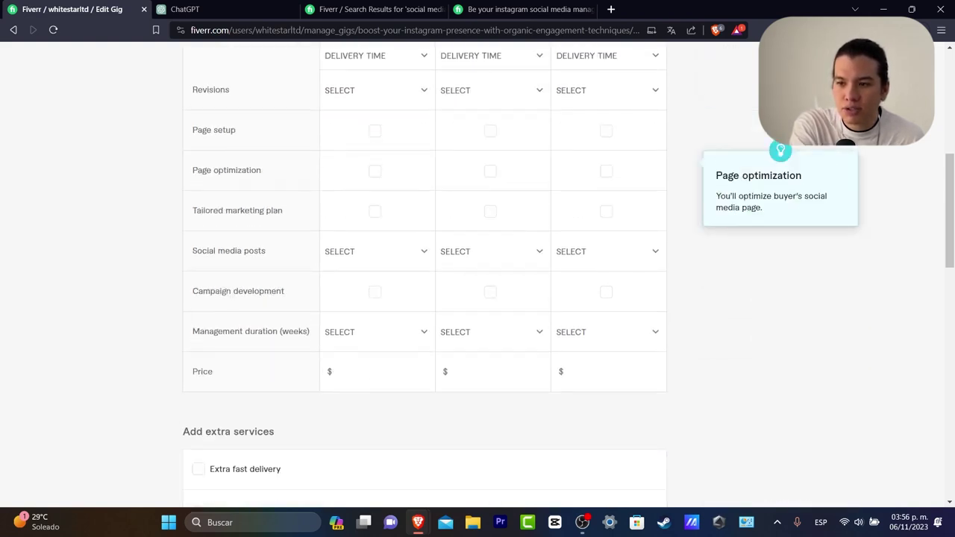
{"action": "key", "text": "Tab"}
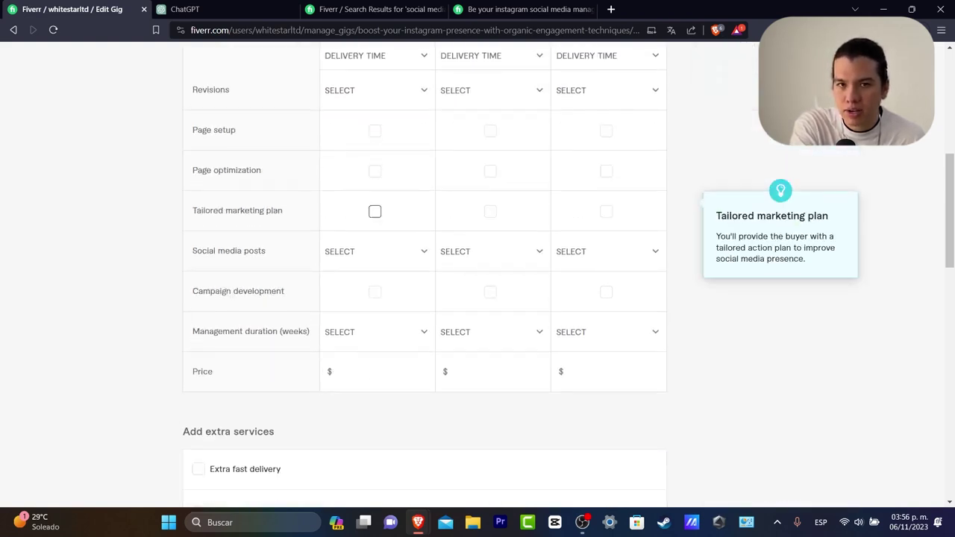
{"action": "scroll", "coordinate": [424, 299], "scroll_direction": "down", "scroll_amount": 3}
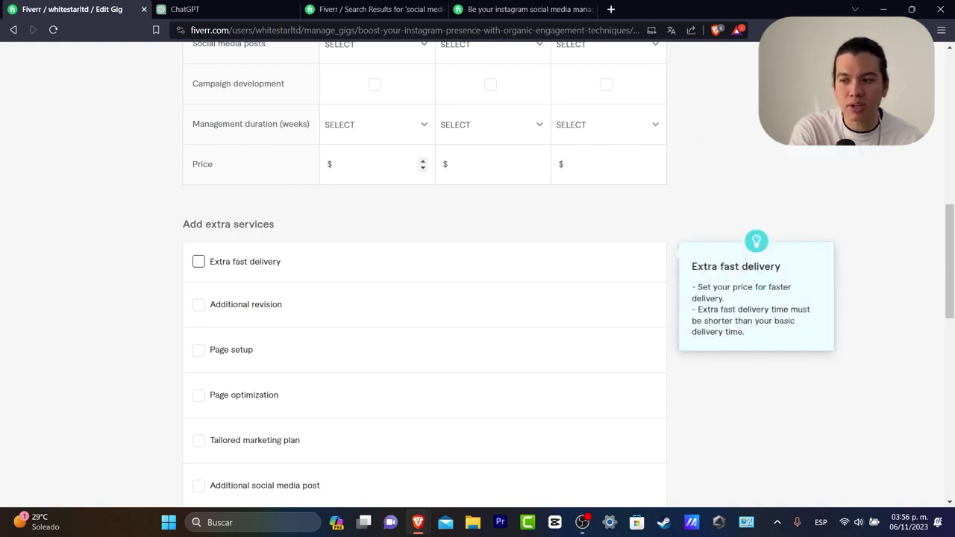
{"action": "scroll", "coordinate": [478, 269], "scroll_direction": "down", "scroll_amount": 5}
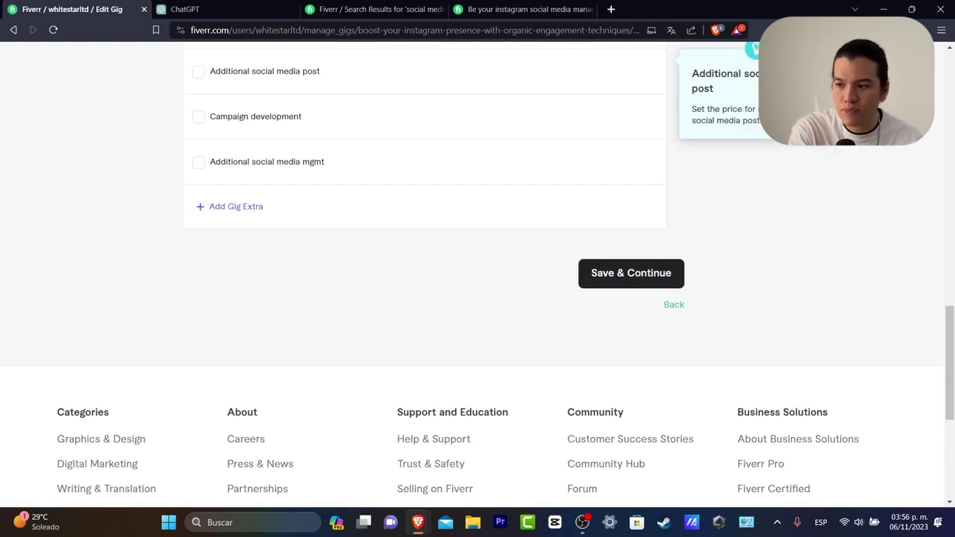
{"action": "scroll", "coordinate": [478, 268], "scroll_direction": "up", "scroll_amount": 5}
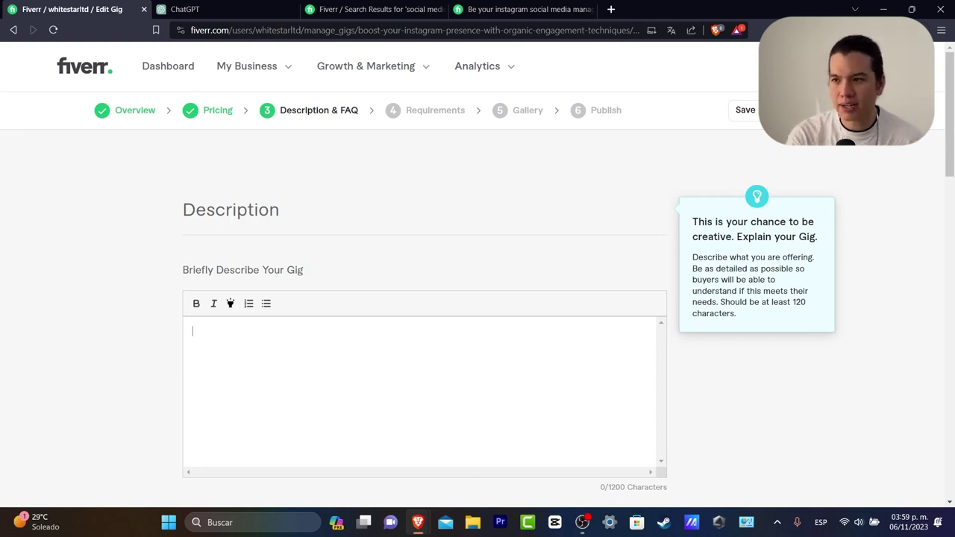
Review the competitor's gig page, the Fiverr home page and the ChatGPT title suggestions for reference.
{"action": "left_click", "coordinate": [523, 9]}
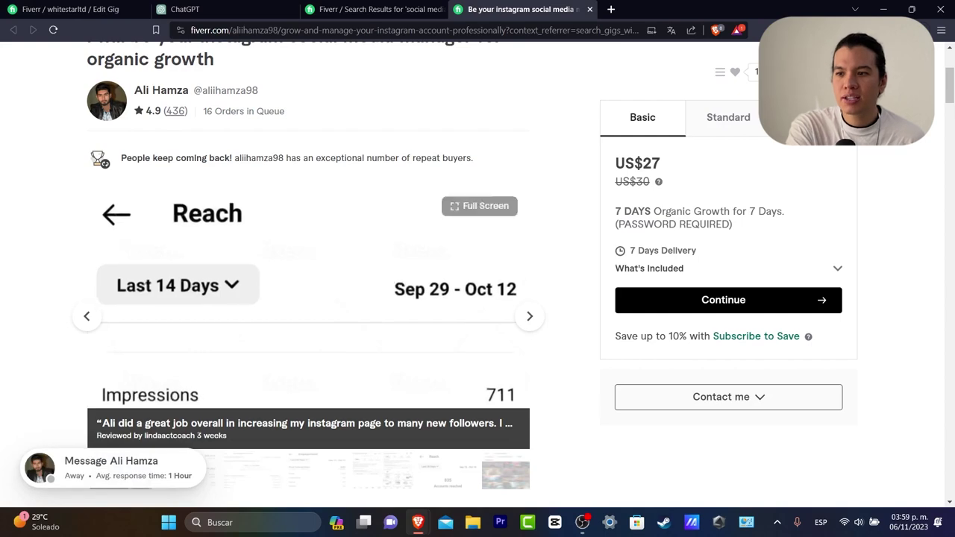
{"action": "scroll", "coordinate": [478, 269], "scroll_direction": "up", "scroll_amount": 3}
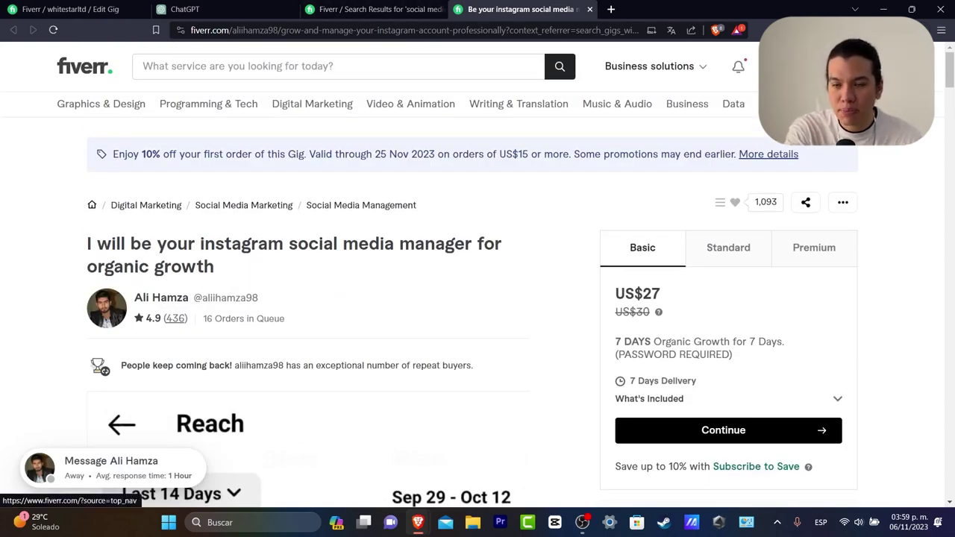
{"action": "left_click", "coordinate": [85, 66]}
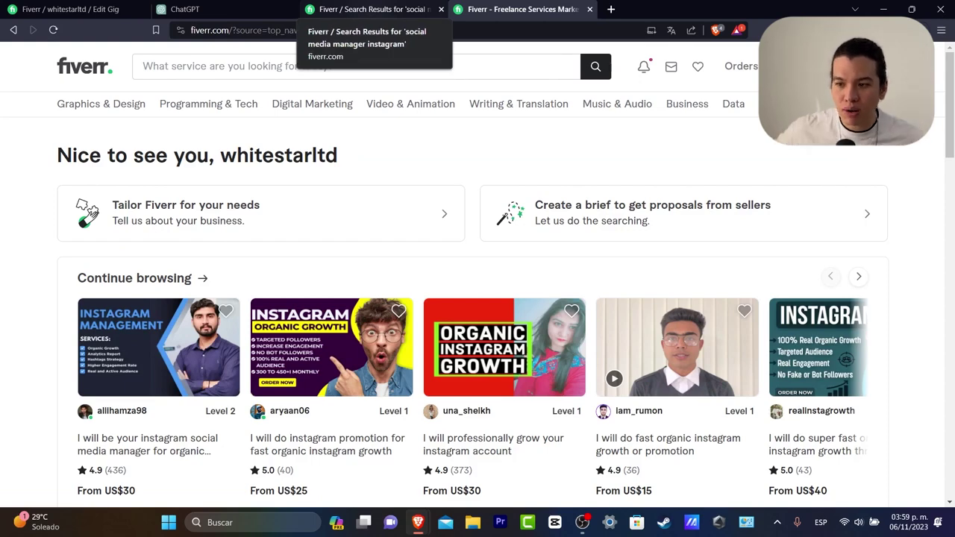
{"action": "left_click", "coordinate": [186, 9]}
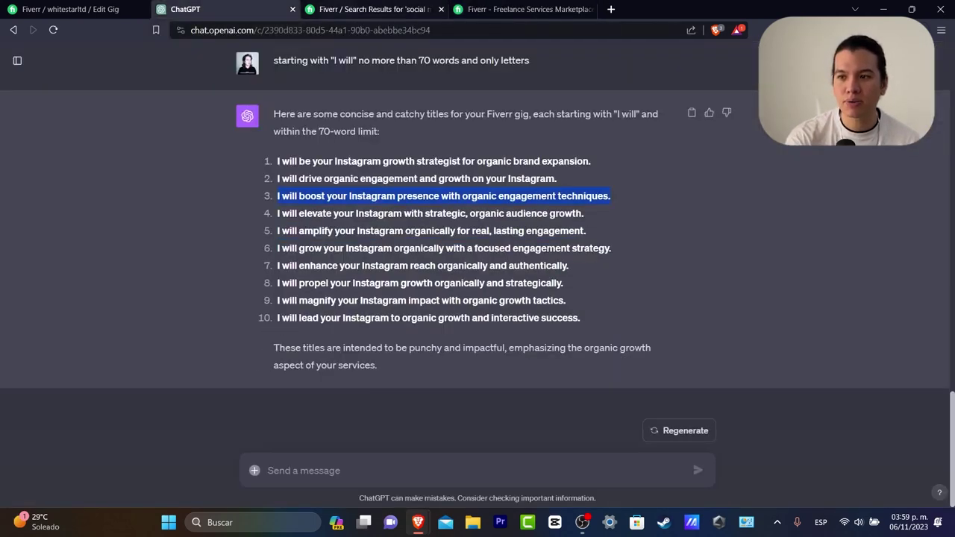
{"action": "left_click", "coordinate": [380, 9]}
{"action": "left_click", "coordinate": [71, 9]}
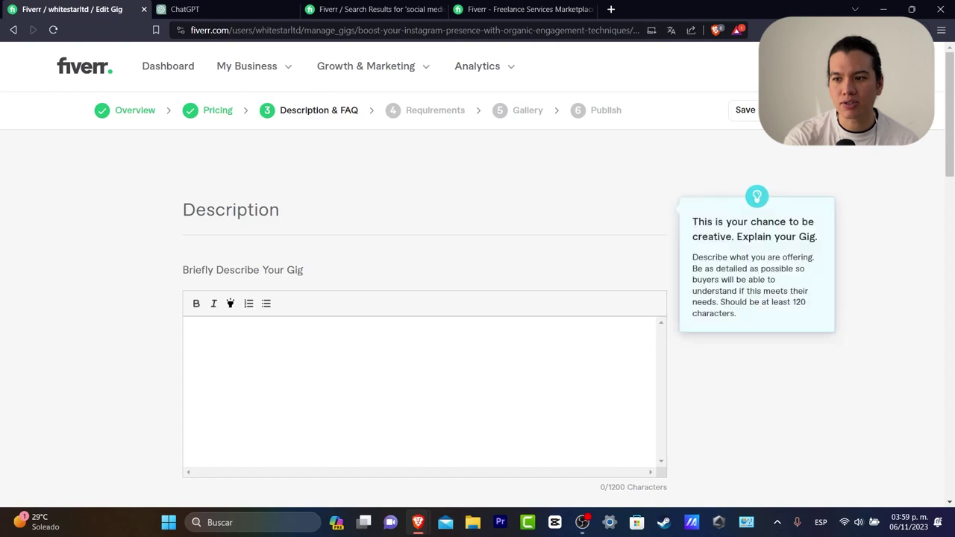
{"action": "left_click", "coordinate": [190, 9]}
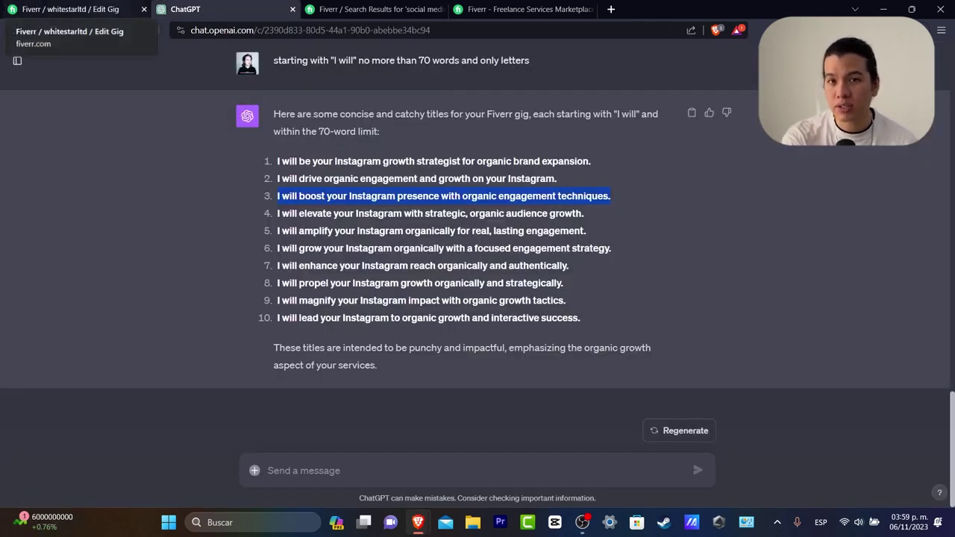
Return to the gig editor and read Fiverr's optional buyer questions in the gig requirements.
{"action": "left_click", "coordinate": [71, 9]}
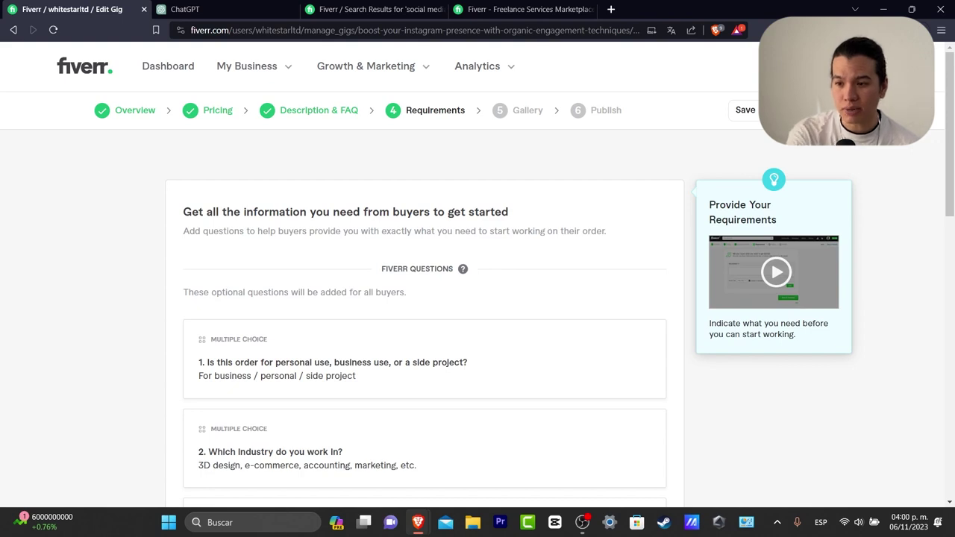
{"action": "left_click_drag", "start_coordinate": [324, 362], "coordinate": [363, 363]}
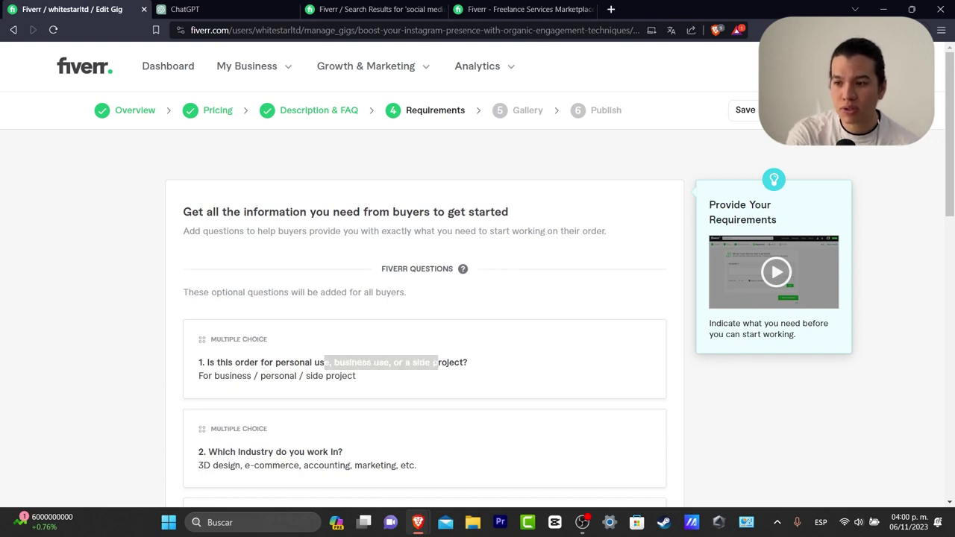
{"action": "scroll", "coordinate": [478, 276], "scroll_direction": "down", "scroll_amount": 3}
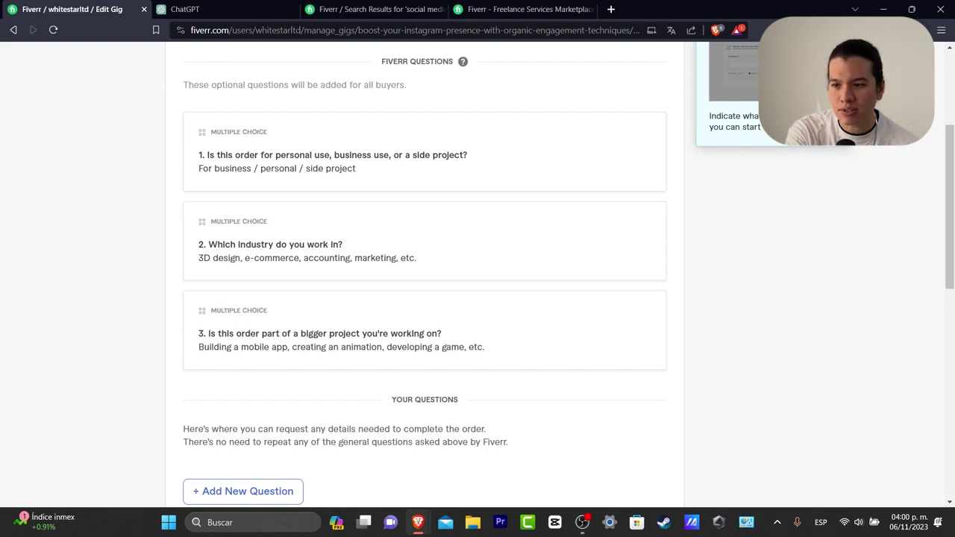
Add the required free-text question "Are you willing to work at a short term or long term?" to the gig requirements and save them.
{"action": "left_click_drag", "start_coordinate": [318, 333], "coordinate": [441, 334]}
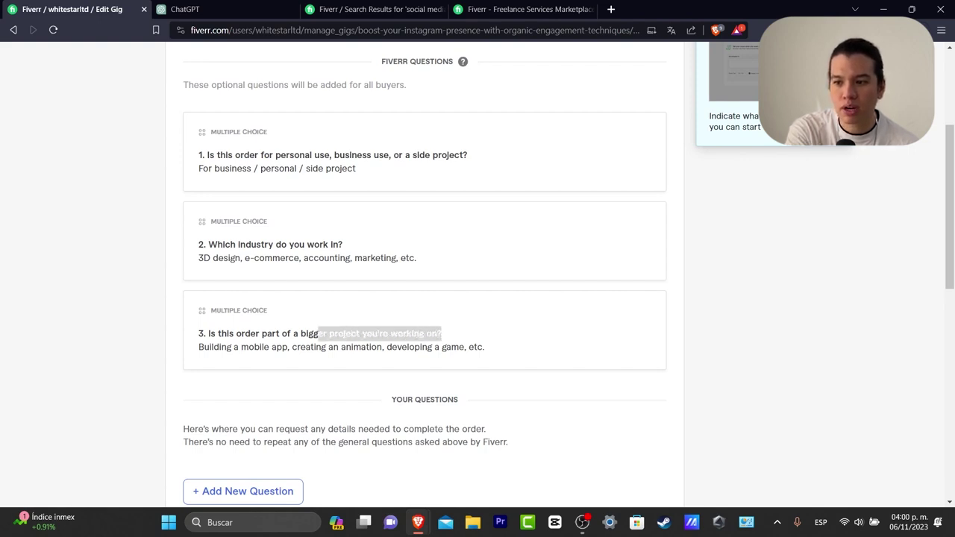
{"action": "scroll", "coordinate": [425, 276], "scroll_direction": "down", "scroll_amount": 3}
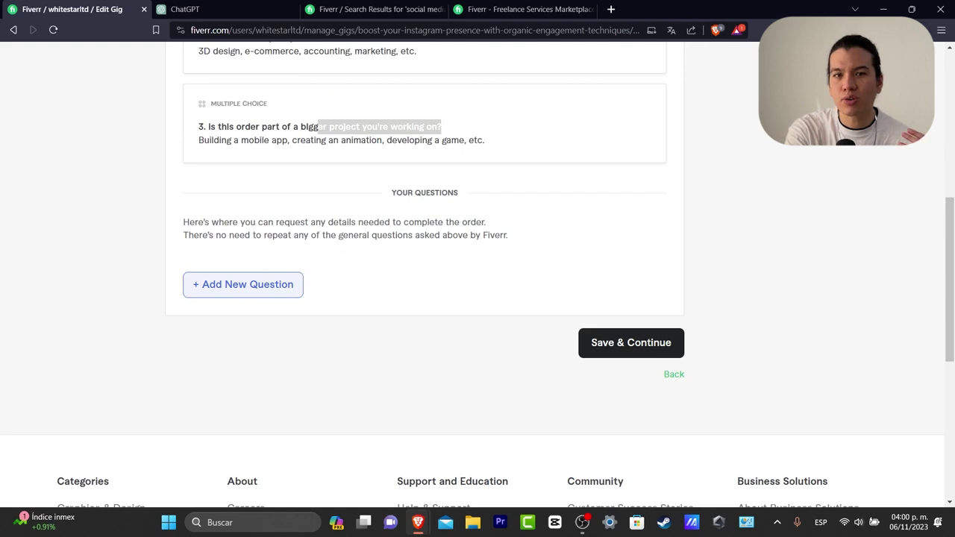
{"action": "left_click", "coordinate": [631, 343]}
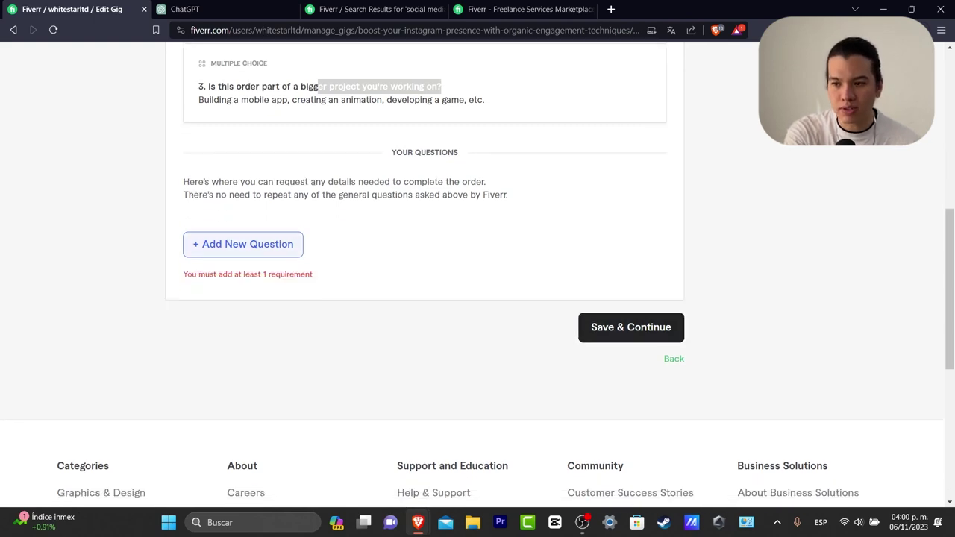
{"action": "left_click", "coordinate": [243, 244]}
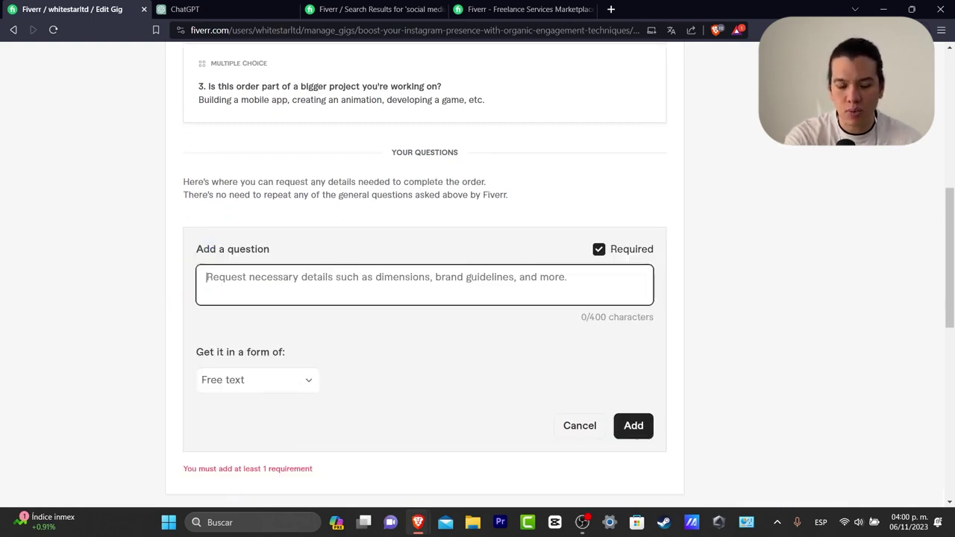
{"action": "type", "text": "A"}
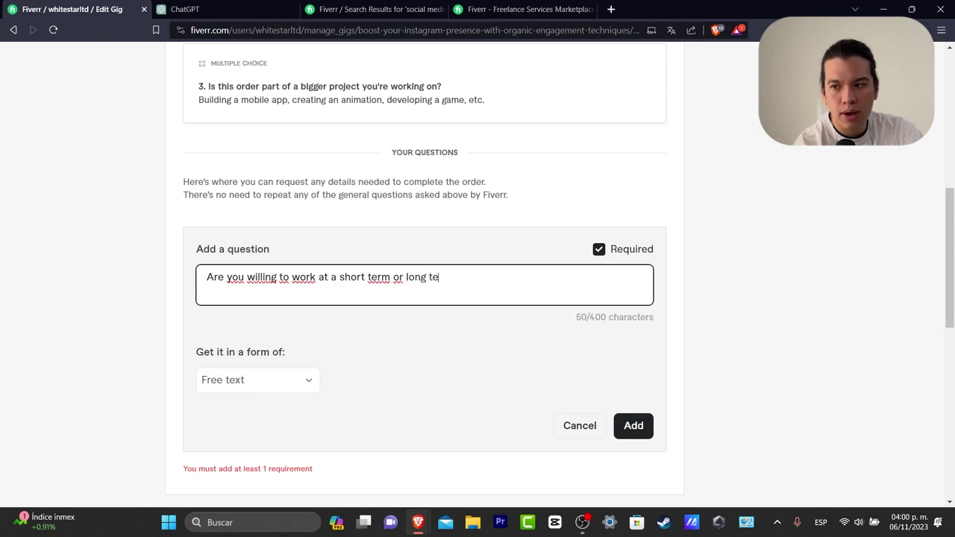
{"action": "type", "text": "?"}
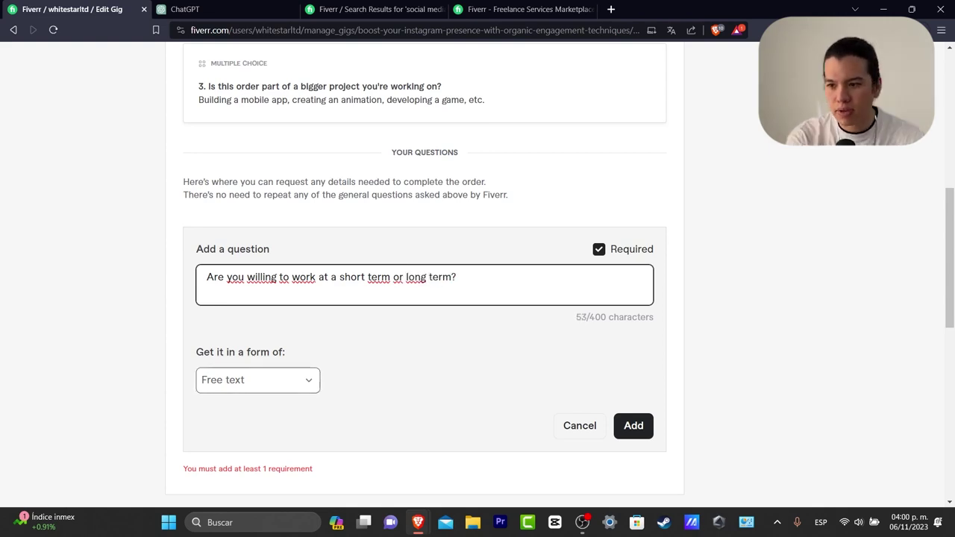
{"action": "left_click", "coordinate": [634, 426]}
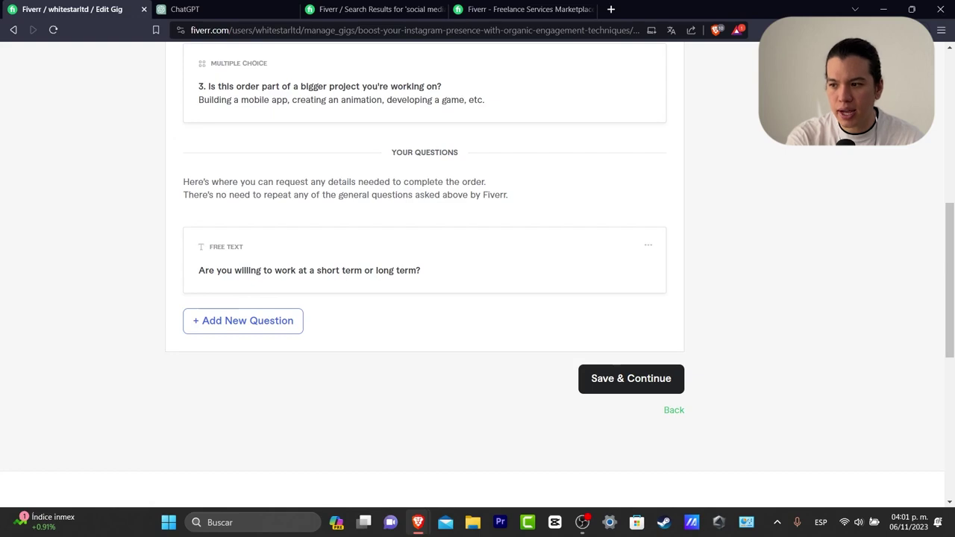
{"action": "left_click", "coordinate": [631, 379]}
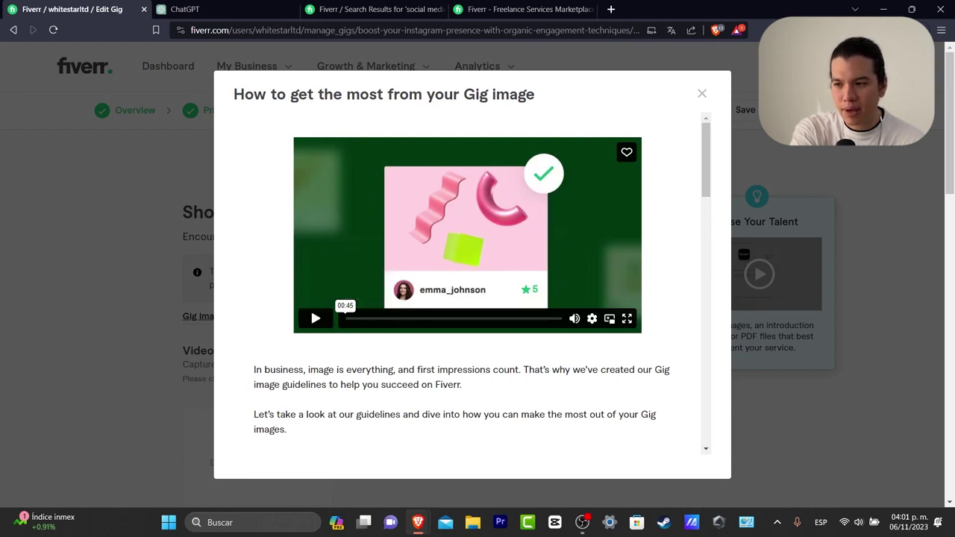
Skim the video and text of the "How to get the most from your Gig image" guide, and close it.
{"action": "left_click", "coordinate": [393, 319]}
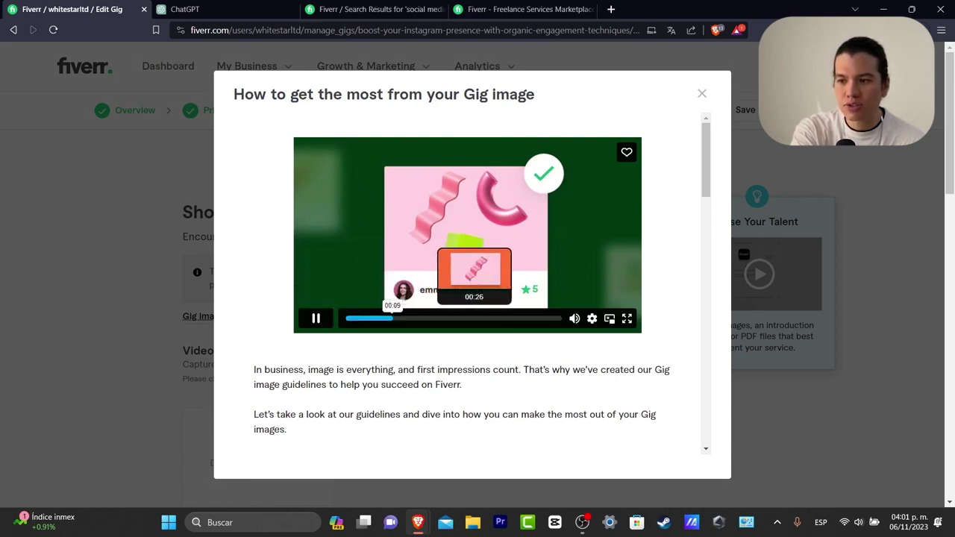
{"action": "left_click", "coordinate": [476, 318]}
{"action": "left_click_drag", "start_coordinate": [477, 319], "coordinate": [538, 319]}
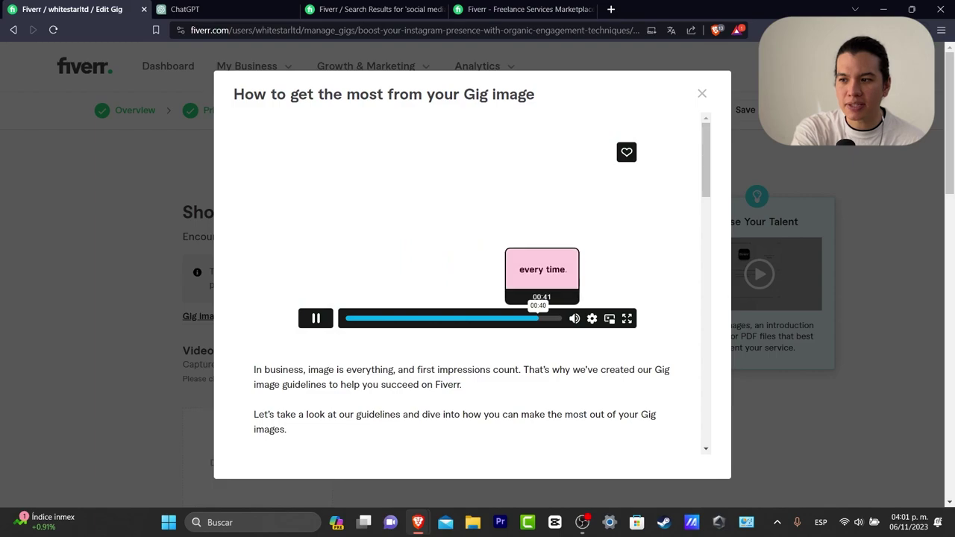
{"action": "scroll", "coordinate": [537, 318], "scroll_direction": "down", "scroll_amount": 15}
{"action": "scroll", "coordinate": [537, 319], "scroll_direction": "up", "scroll_amount": 15}
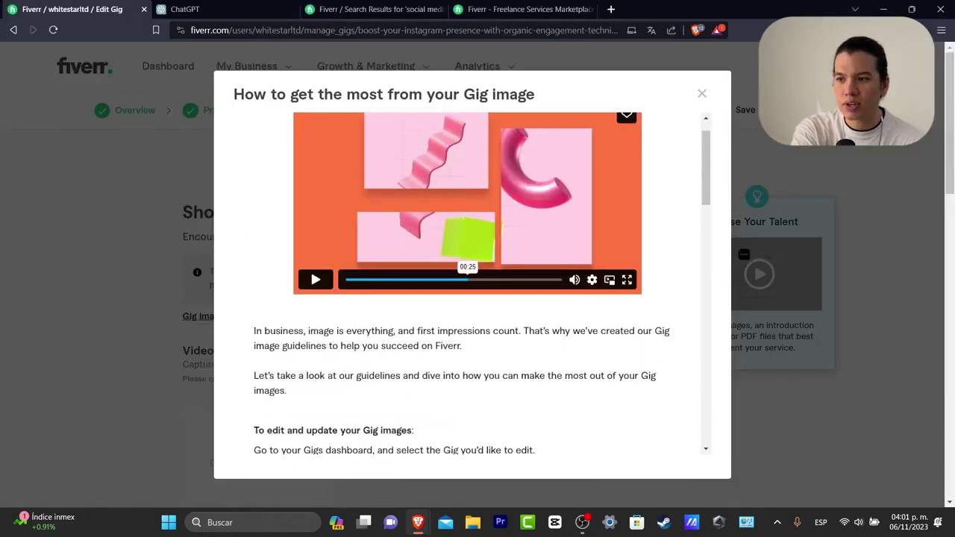
{"action": "scroll", "coordinate": [538, 318], "scroll_direction": "down", "scroll_amount": 5}
{"action": "left_click", "coordinate": [702, 94]}
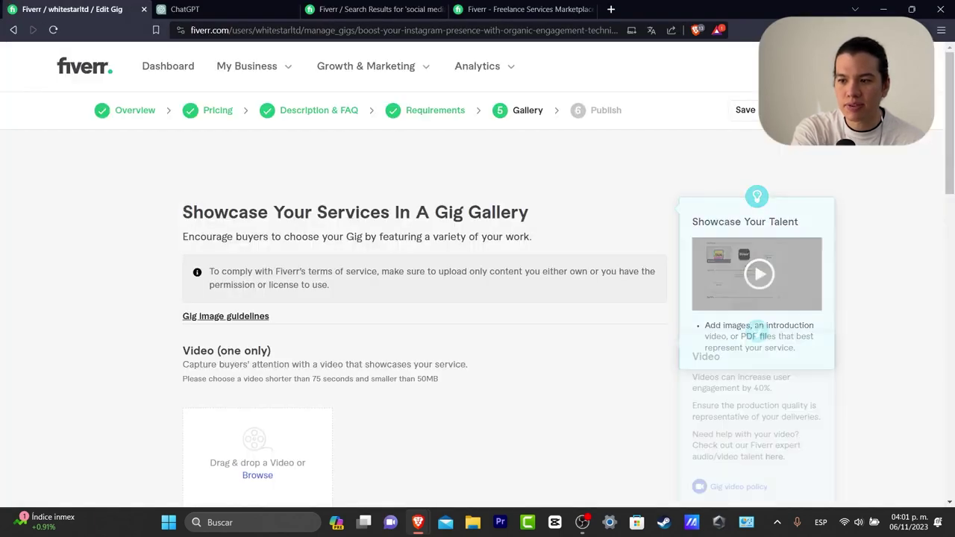
Review the video and image slots of the gig gallery, and open Canva in a new browser tab.
{"action": "scroll", "coordinate": [701, 224], "scroll_direction": "down", "scroll_amount": 3}
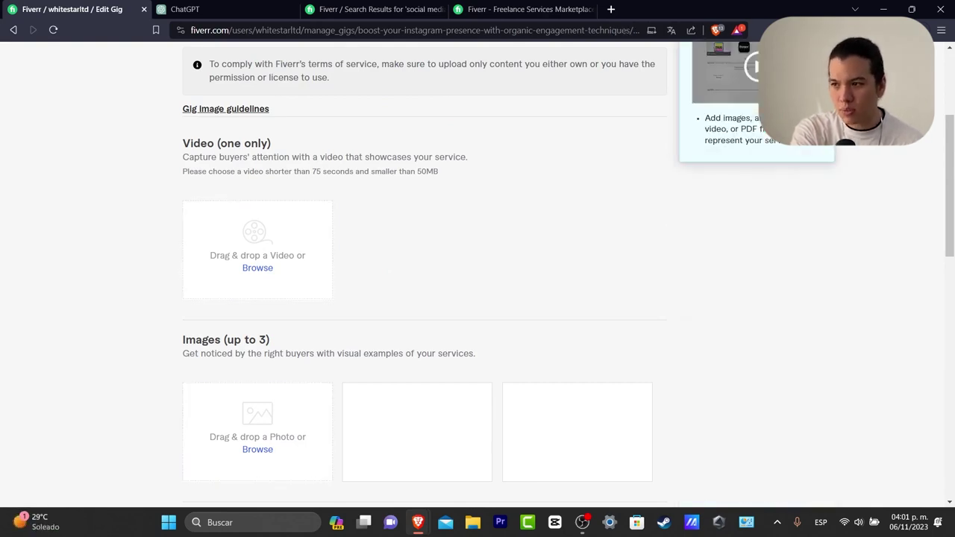
{"action": "key", "text": "ctrl+t"}
{"action": "type", "text": "canva.com/es_mx/"}
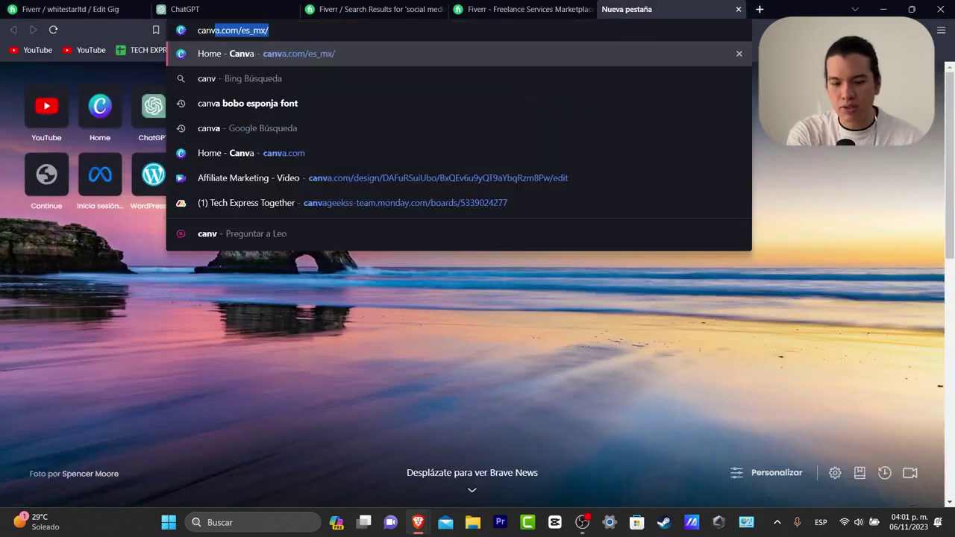
{"action": "key", "text": "Return"}
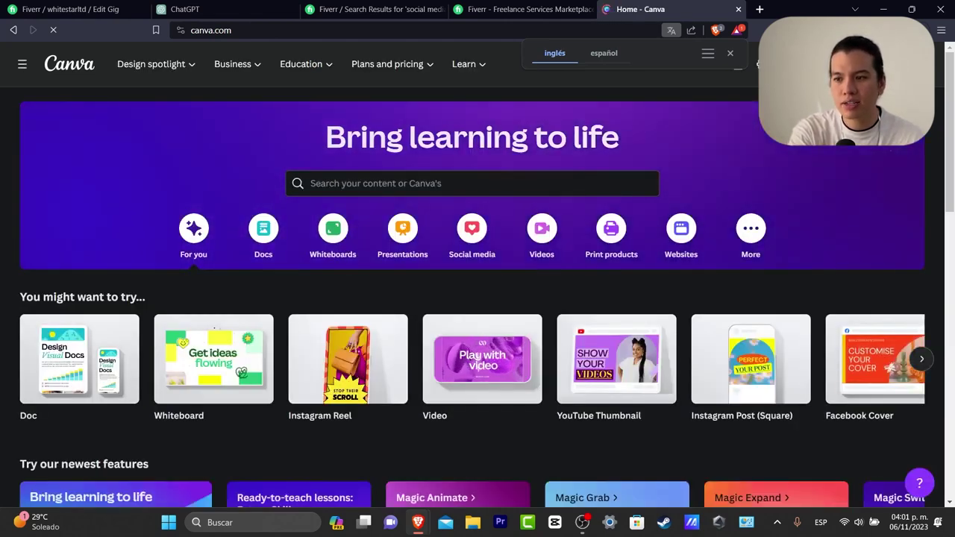
Search the Canva templates for "fiverr gig image".
{"action": "left_click", "coordinate": [843, 64]}
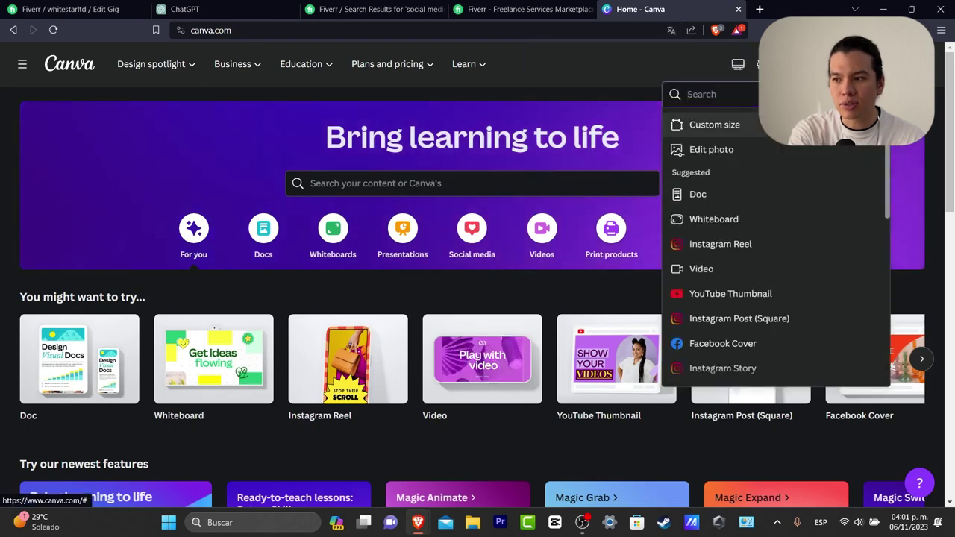
{"action": "left_click", "coordinate": [776, 124]}
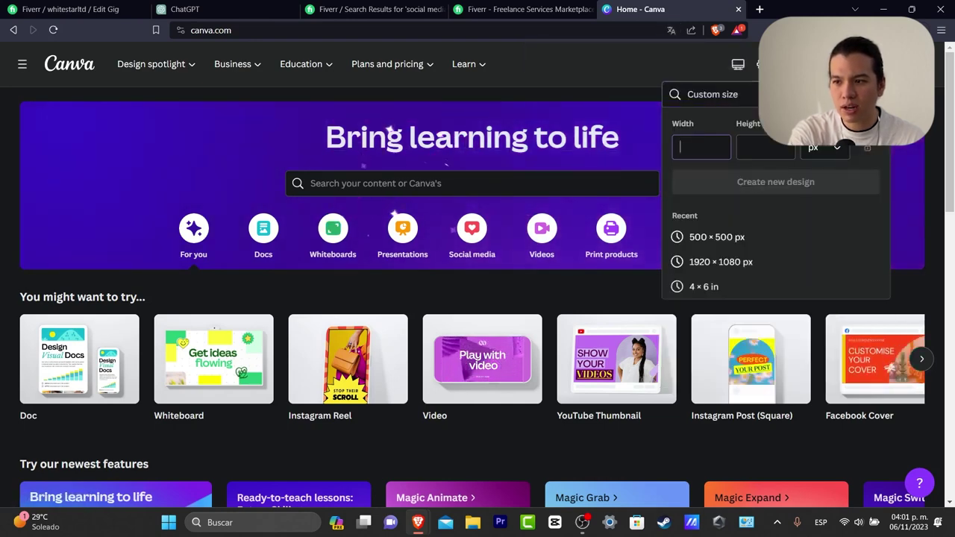
{"action": "left_click", "coordinate": [472, 183]}
{"action": "type", "text": "fiverr"}
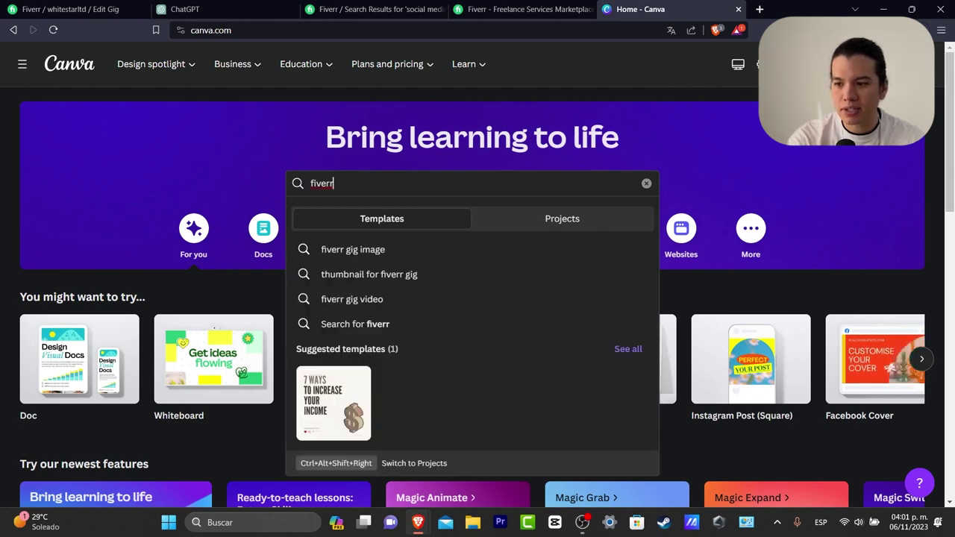
{"action": "left_click", "coordinate": [354, 250]}
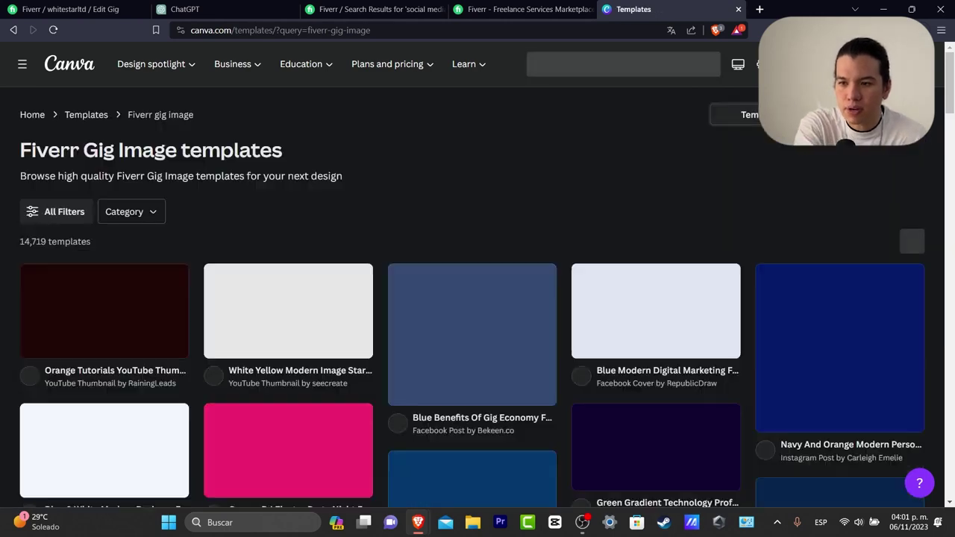
Find the Black and White Ten Tips YouTube Thumbnail template among the results and open it for editing.
{"action": "scroll", "coordinate": [522, 261], "scroll_direction": "down", "scroll_amount": 3}
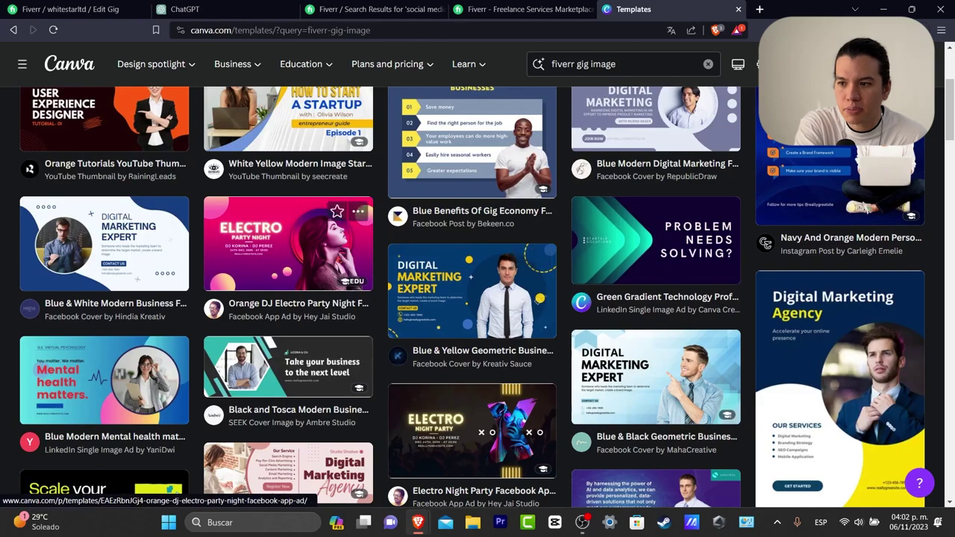
{"action": "scroll", "coordinate": [657, 374], "scroll_direction": "down", "scroll_amount": 6}
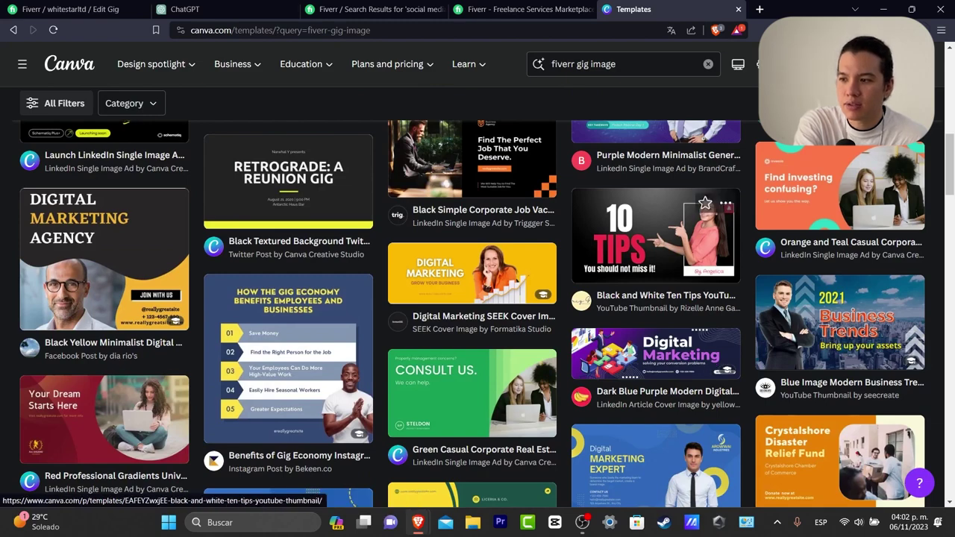
{"action": "left_click", "coordinate": [656, 235]}
{"action": "left_click", "coordinate": [725, 192]}
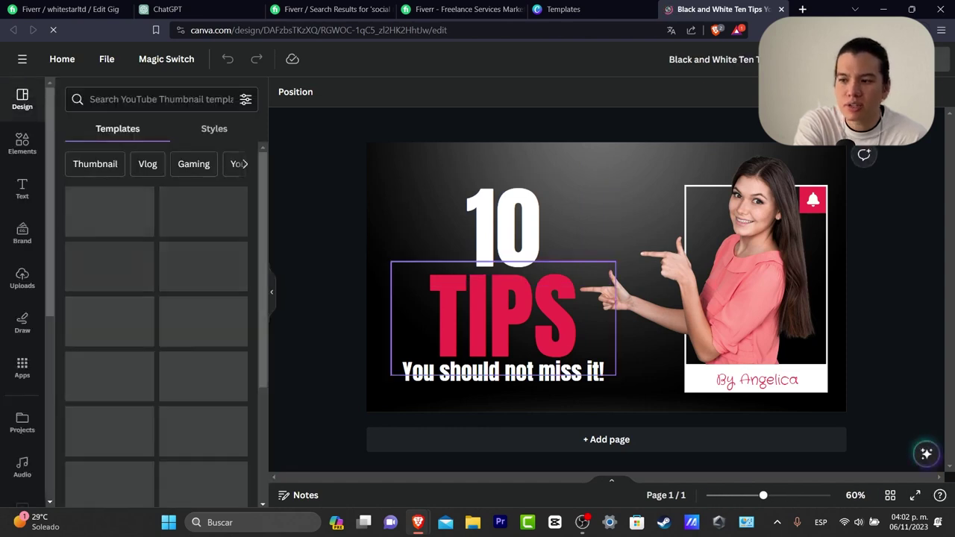
Replace the thumbnail's red word TIPS with SEO and the white 10 above it with INSTA GRAM.
{"action": "double_click", "coordinate": [503, 313]}
{"action": "key", "text": "Escape"}
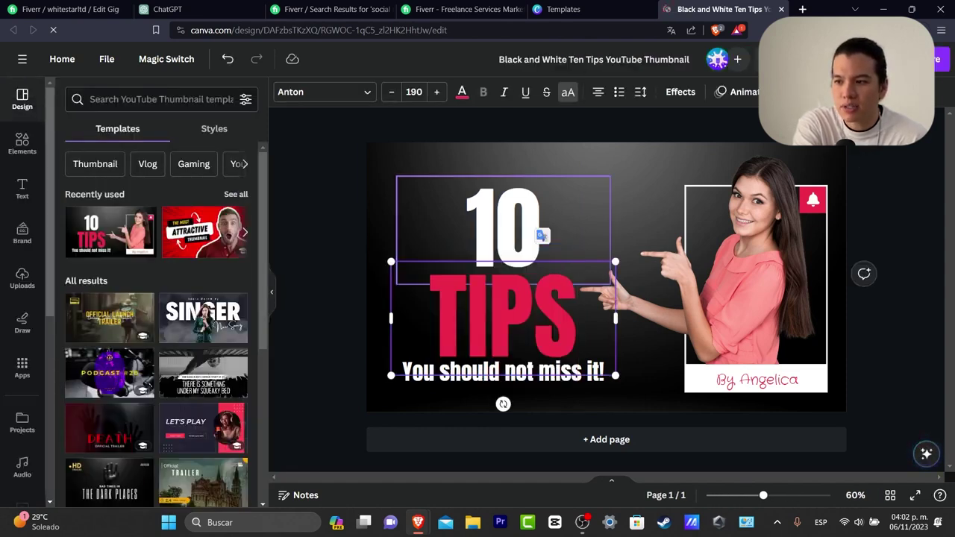
{"action": "double_click", "coordinate": [503, 224]}
{"action": "type", "text": "SEO"}
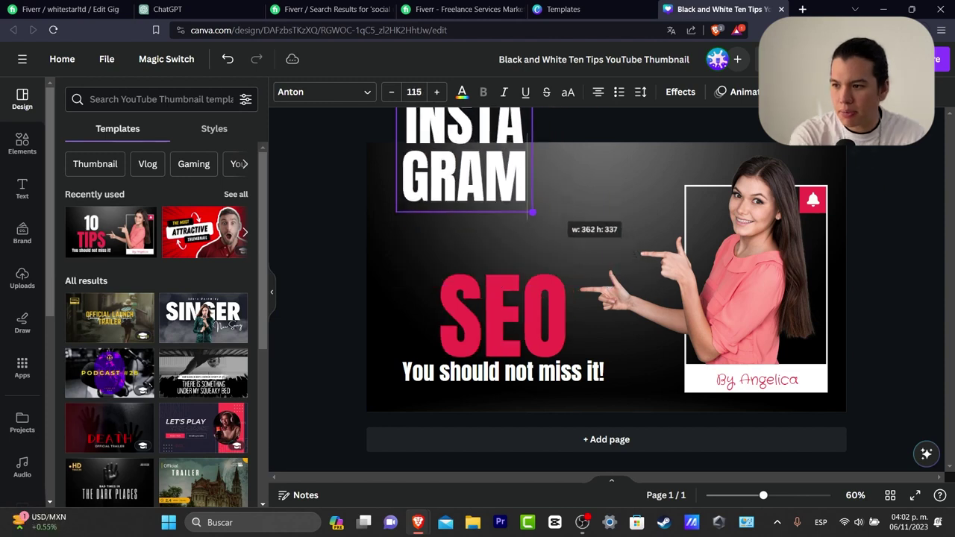
Shrink INSTA GRAM to font size 103, place it centred above SEO, and change the tagline to FOR BEGINNERS.
{"action": "left_click_drag", "start_coordinate": [597, 224], "coordinate": [523, 214]}
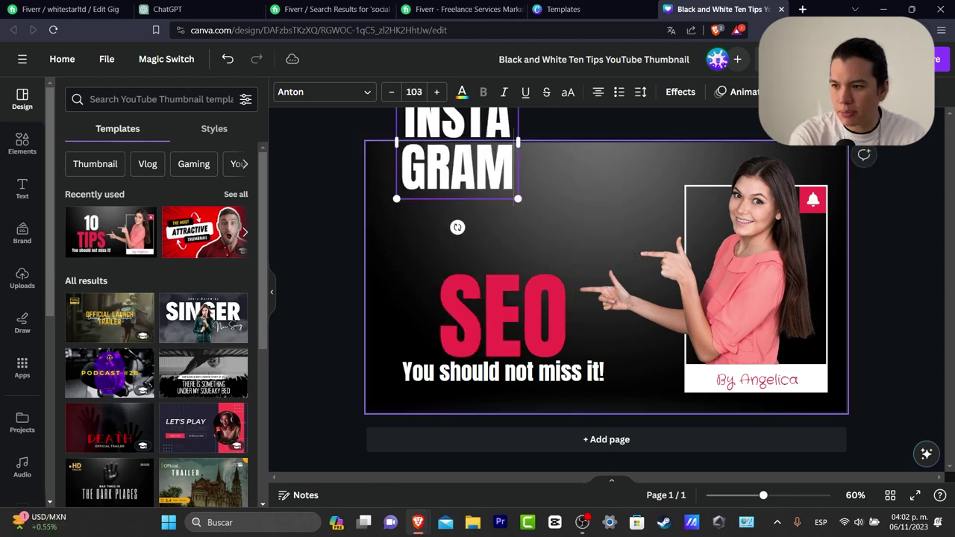
{"action": "left_click_drag", "start_coordinate": [462, 164], "coordinate": [504, 224]}
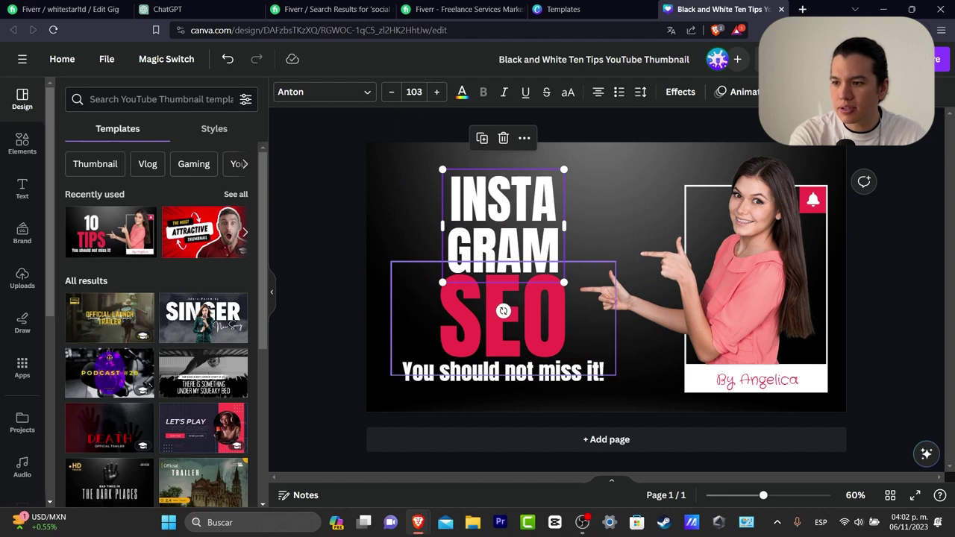
{"action": "double_click", "coordinate": [512, 373]}
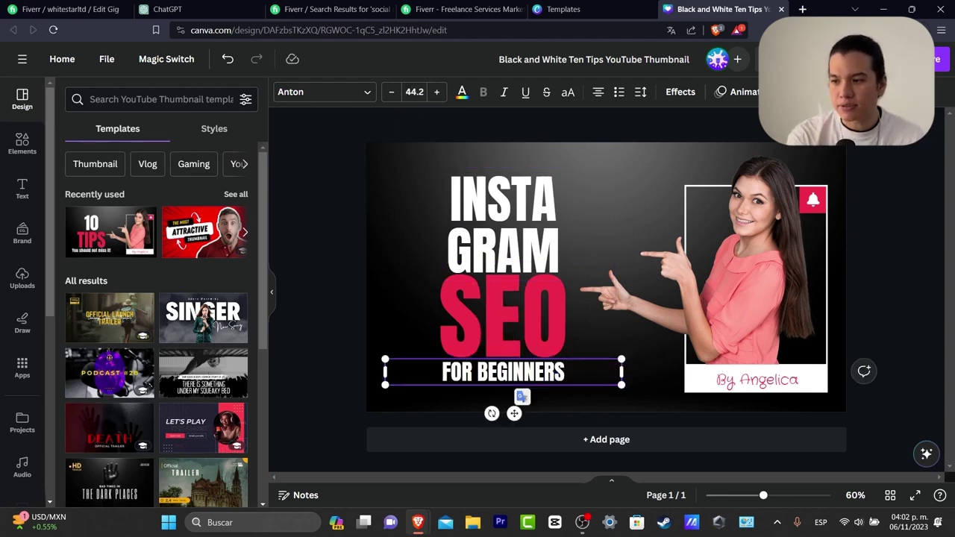
{"action": "left_click", "coordinate": [735, 276]}
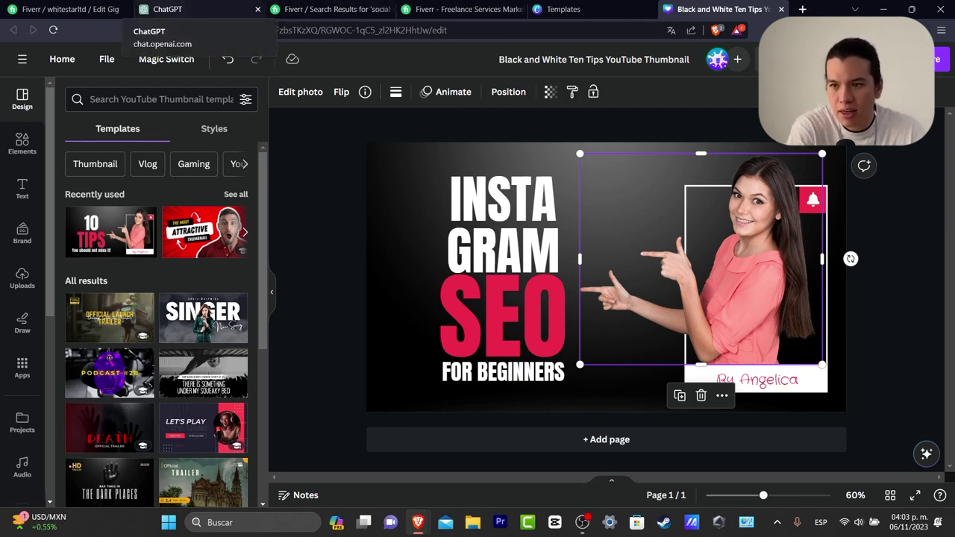
Switch to the Fiverr search results and search for "social media manager instagram BEGINNERs".
{"action": "left_click", "coordinate": [67, 9]}
{"action": "left_click", "coordinate": [329, 9]}
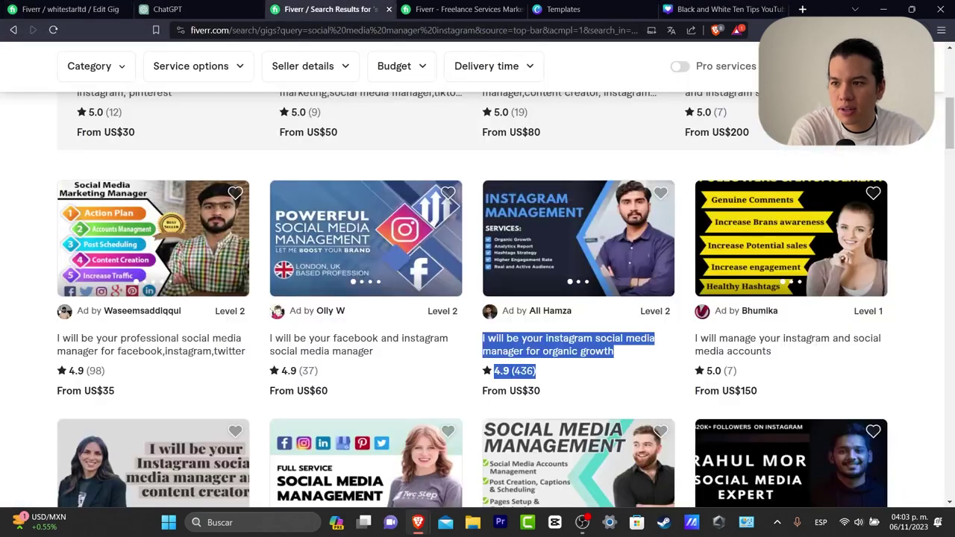
{"action": "scroll", "coordinate": [477, 283], "scroll_direction": "up", "scroll_amount": 6}
{"action": "double_click", "coordinate": [273, 67]}
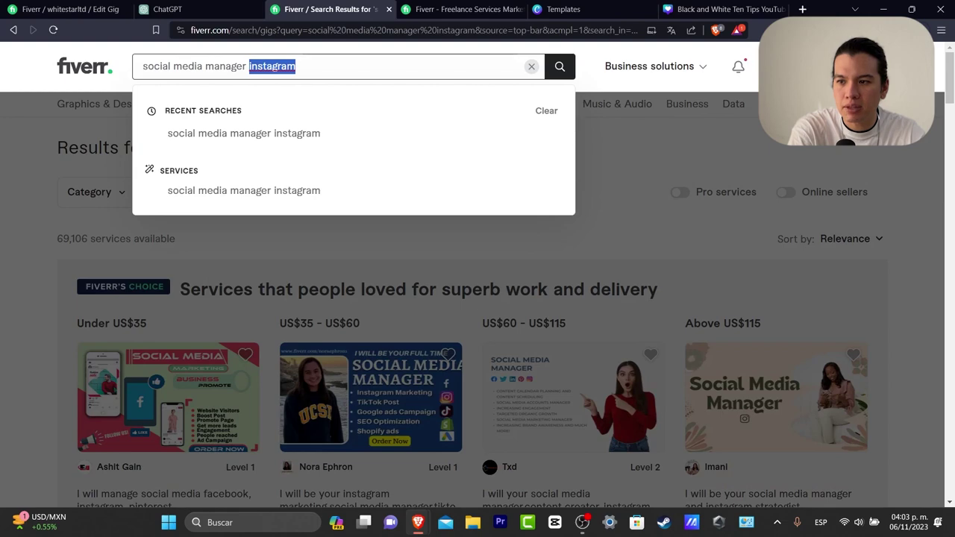
{"action": "left_click", "coordinate": [298, 67]}
{"action": "type", "text": "BEGINN"}
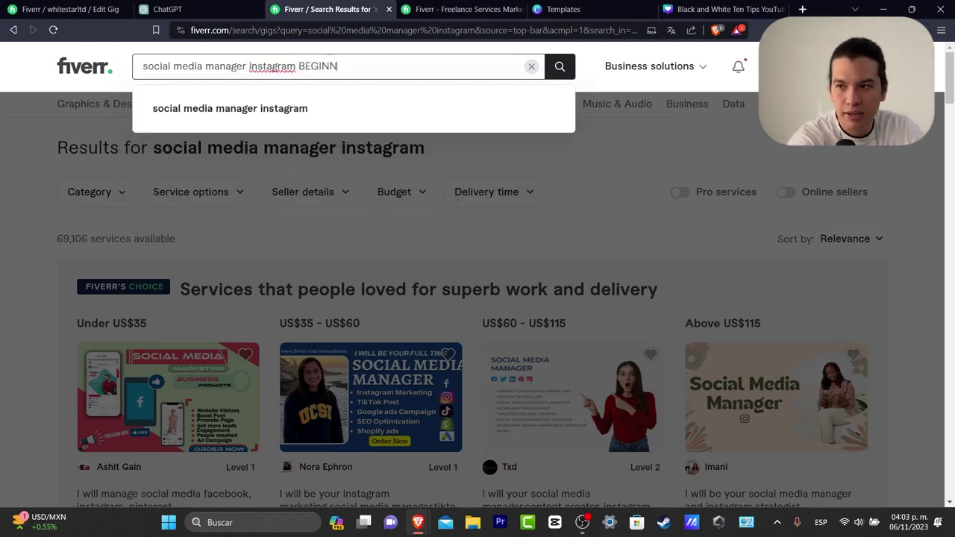
{"action": "type", "text": "ERs"}
{"action": "key", "text": "Return"}
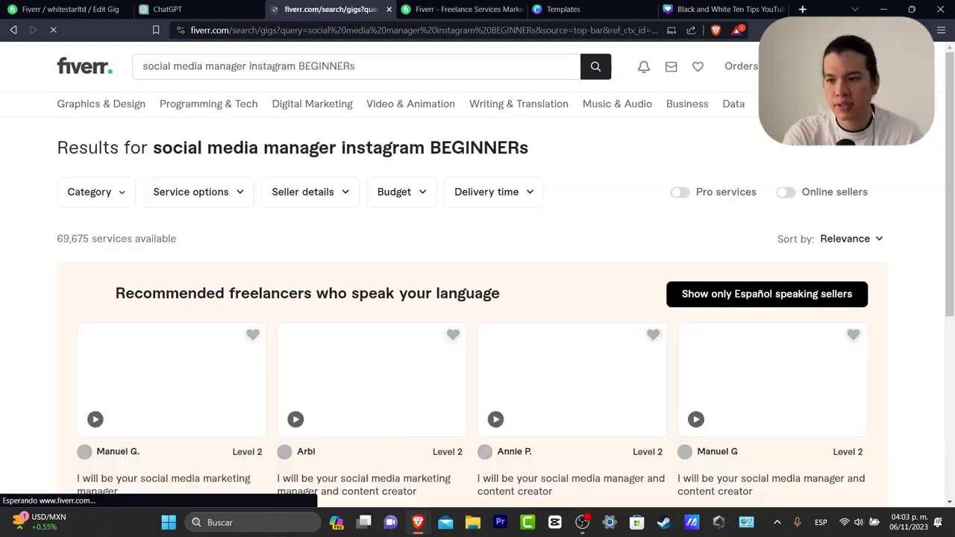
Examine the thumbnails and titles of the gigs found for beginners, and return to the Canva thumbnail design.
{"action": "scroll", "coordinate": [356, 351], "scroll_direction": "down", "scroll_amount": 5}
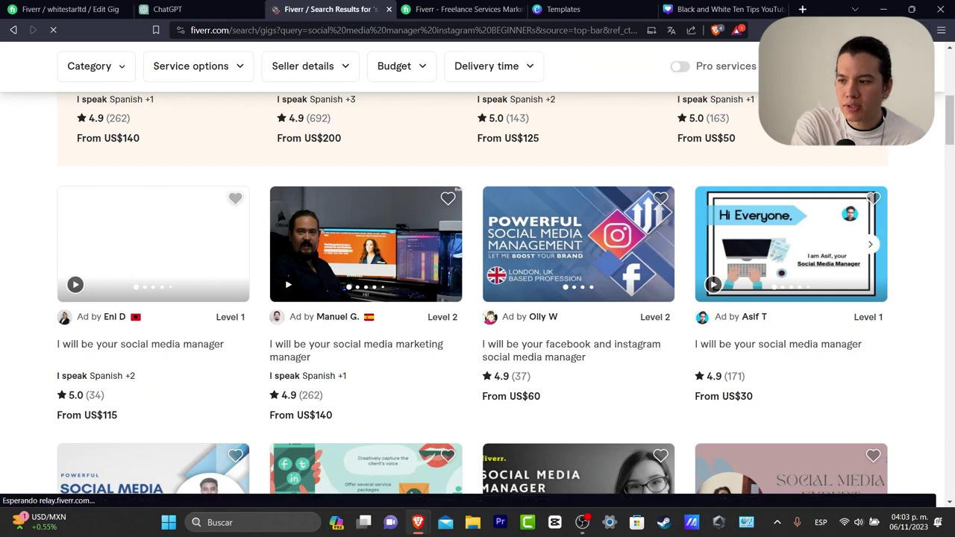
{"action": "scroll", "coordinate": [747, 432], "scroll_direction": "down", "scroll_amount": 5}
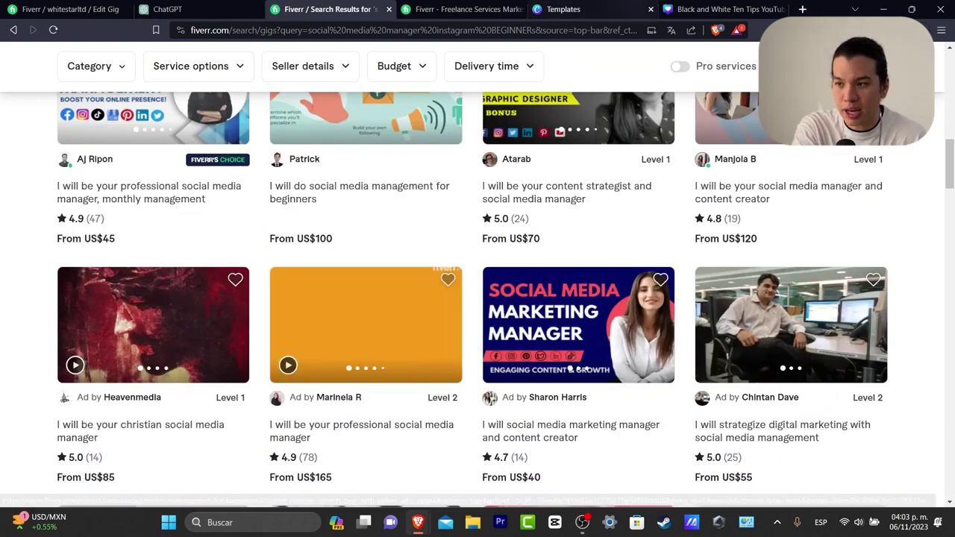
{"action": "left_click", "coordinate": [722, 9]}
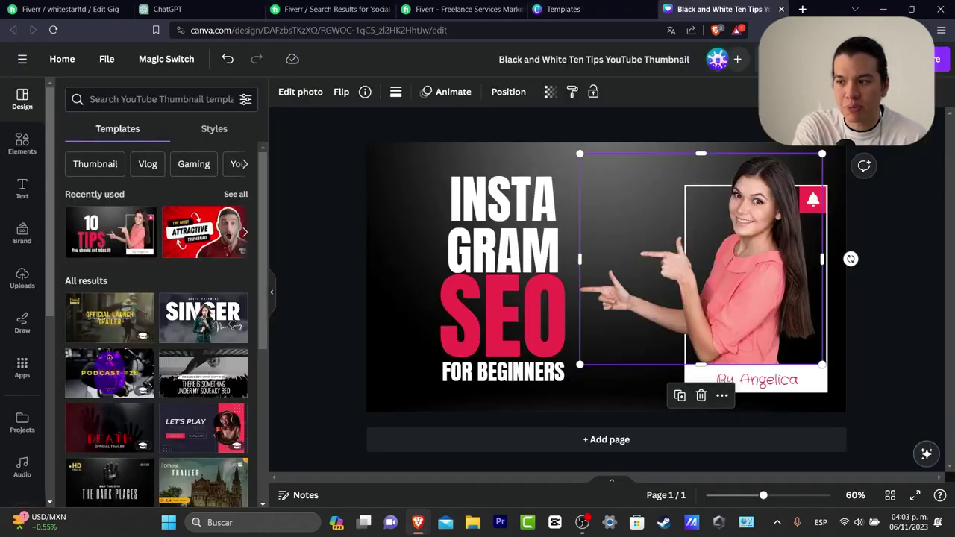
Switch to the Fiverr home page and examine the thumbnail designs of the popular Social Media Marketing gigs and the suggested gigs.
{"action": "left_click", "coordinate": [413, 253]}
{"action": "left_click", "coordinate": [590, 9]}
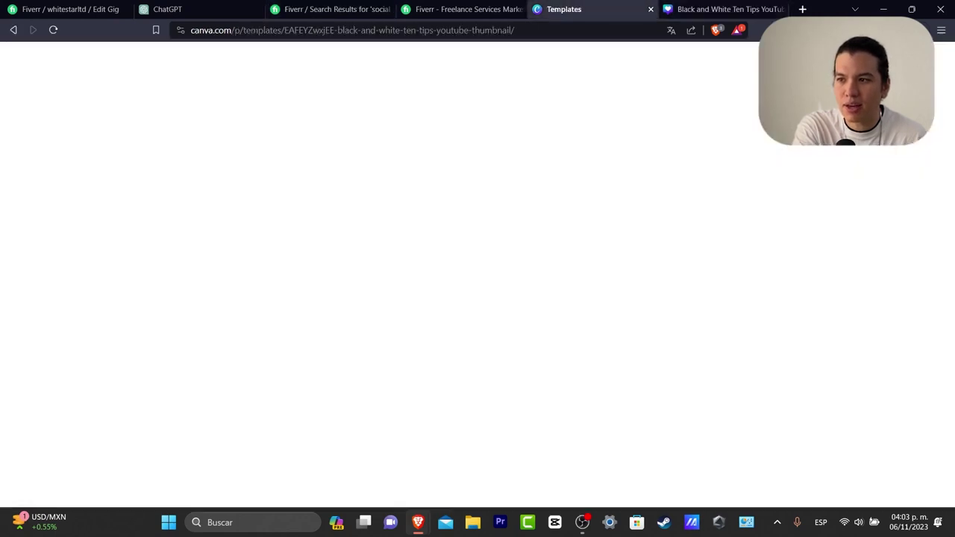
{"action": "left_click", "coordinate": [465, 9]}
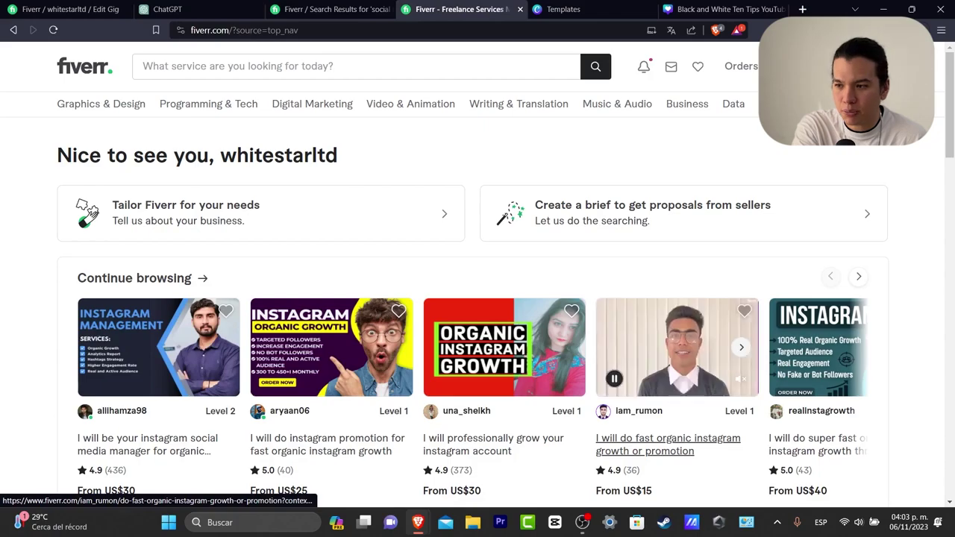
{"action": "scroll", "coordinate": [672, 344], "scroll_direction": "down", "scroll_amount": 3}
{"action": "scroll", "coordinate": [668, 238], "scroll_direction": "down", "scroll_amount": 9}
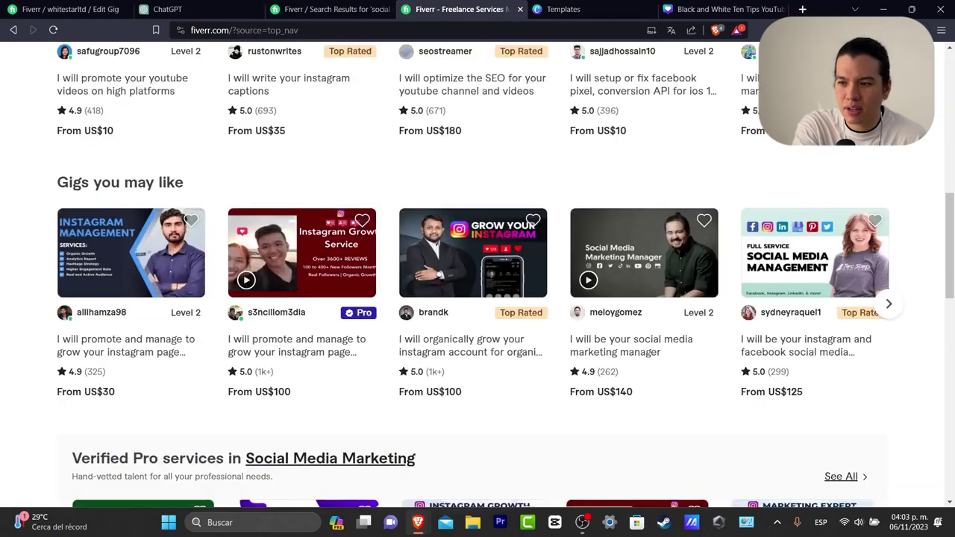
{"action": "scroll", "coordinate": [668, 238], "scroll_direction": "down", "scroll_amount": 7}
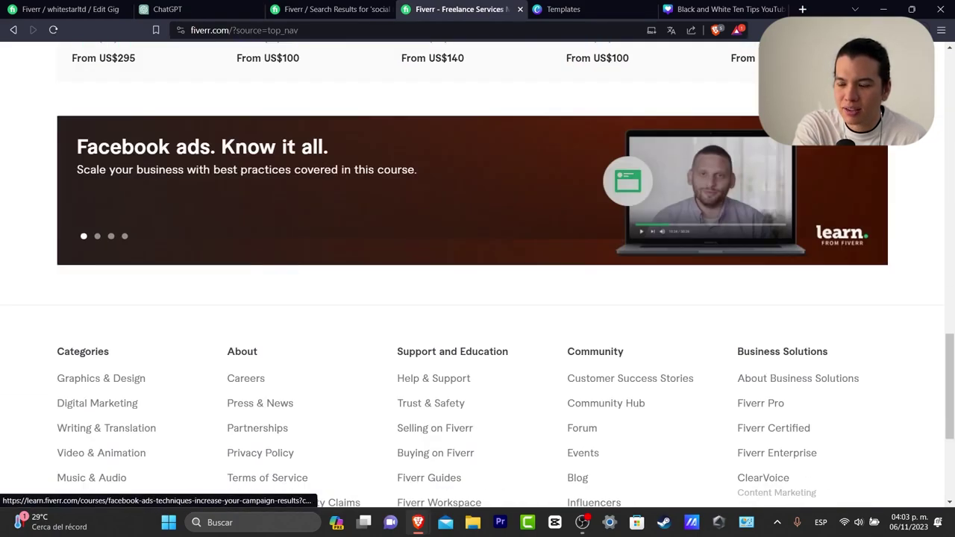
{"action": "scroll", "coordinate": [791, 361], "scroll_direction": "up", "scroll_amount": 7}
{"action": "scroll", "coordinate": [791, 361], "scroll_direction": "up", "scroll_amount": 6}
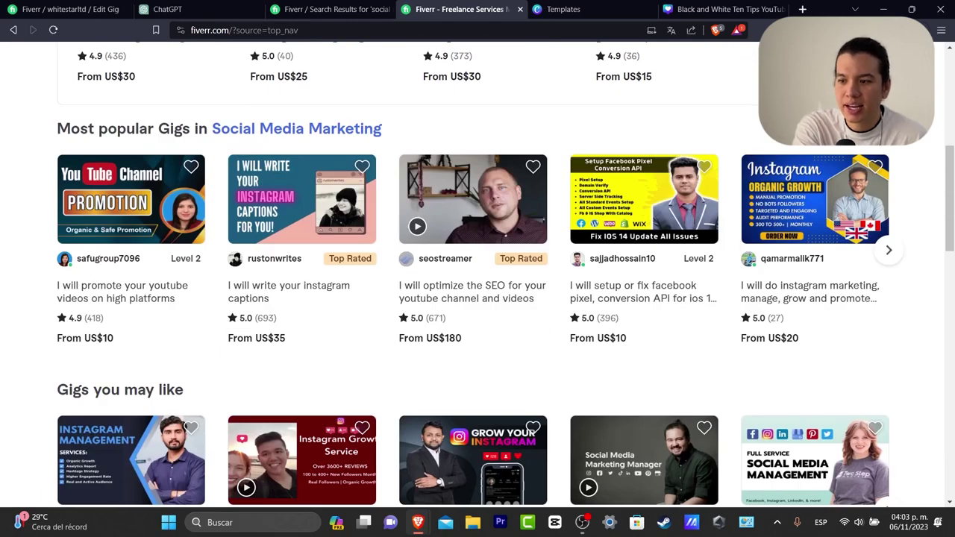
{"action": "scroll", "coordinate": [478, 269], "scroll_direction": "down", "scroll_amount": 3}
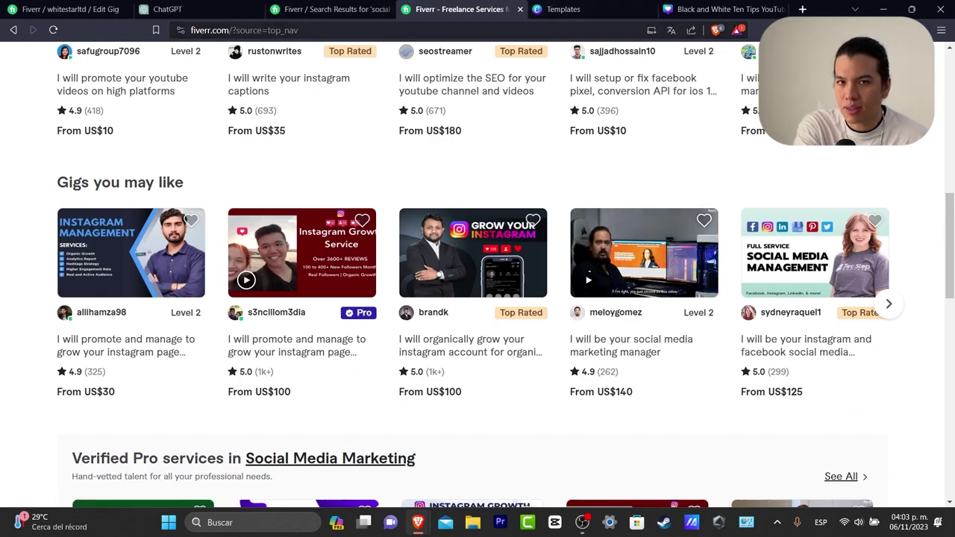
Return to the Canva thumbnail design and open the colour choices for its black background.
{"action": "left_click", "coordinate": [722, 10]}
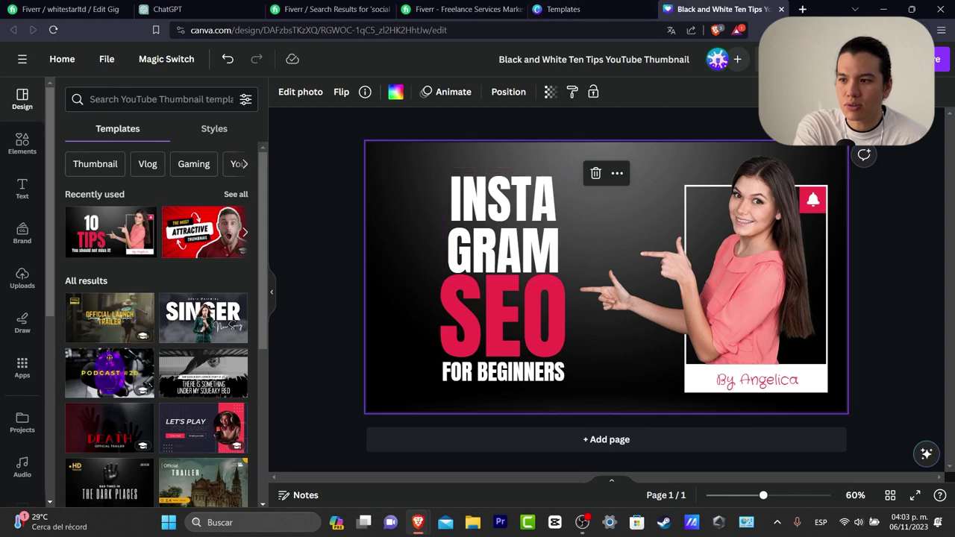
{"action": "left_click", "coordinate": [396, 91]}
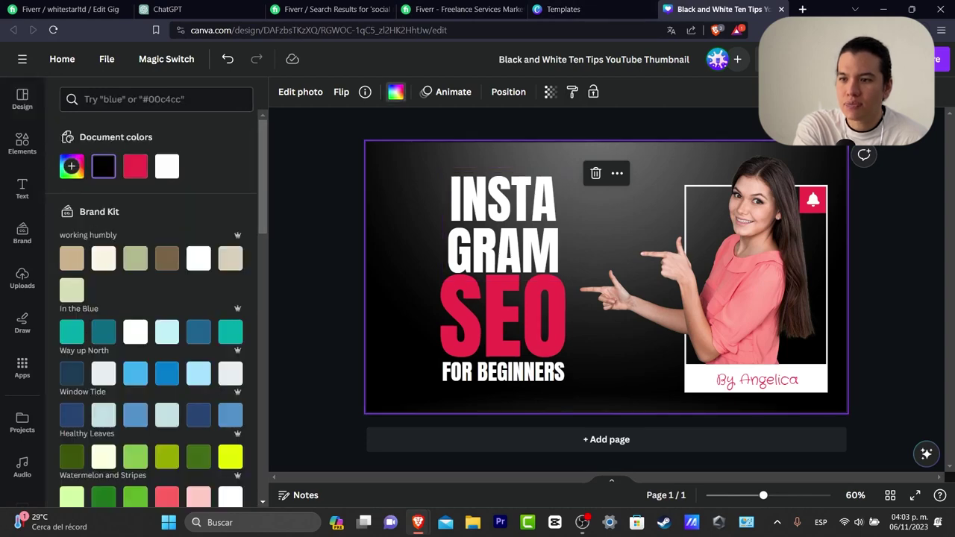